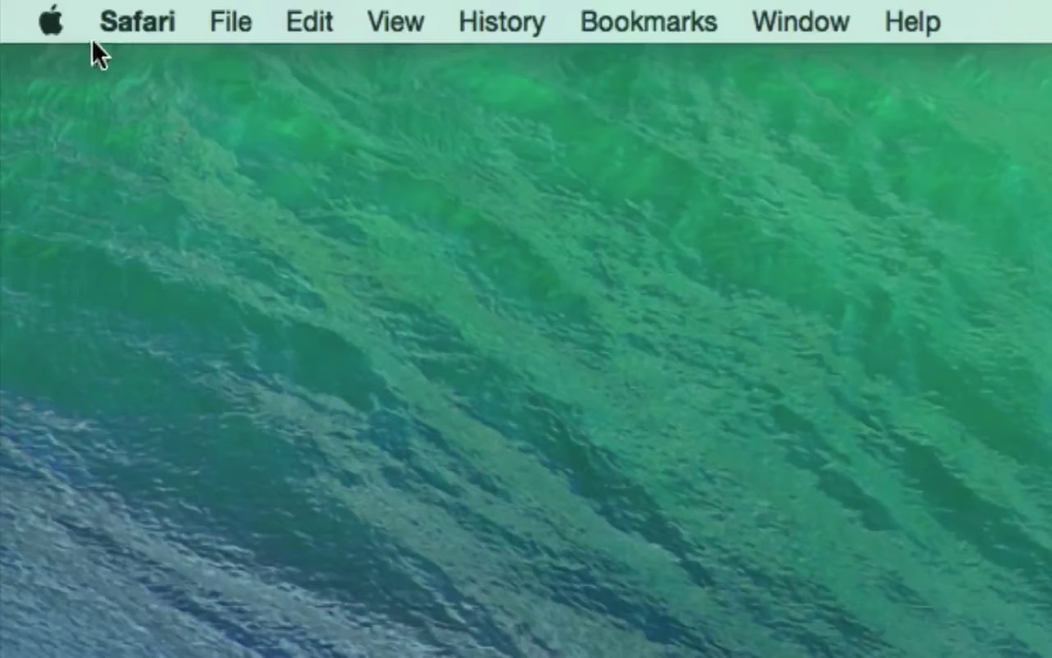
- Open the advanced settings for the Wi-Fi connection in System Preferences' Network pane
{"action": "left_click", "coordinate": [54, 28]}
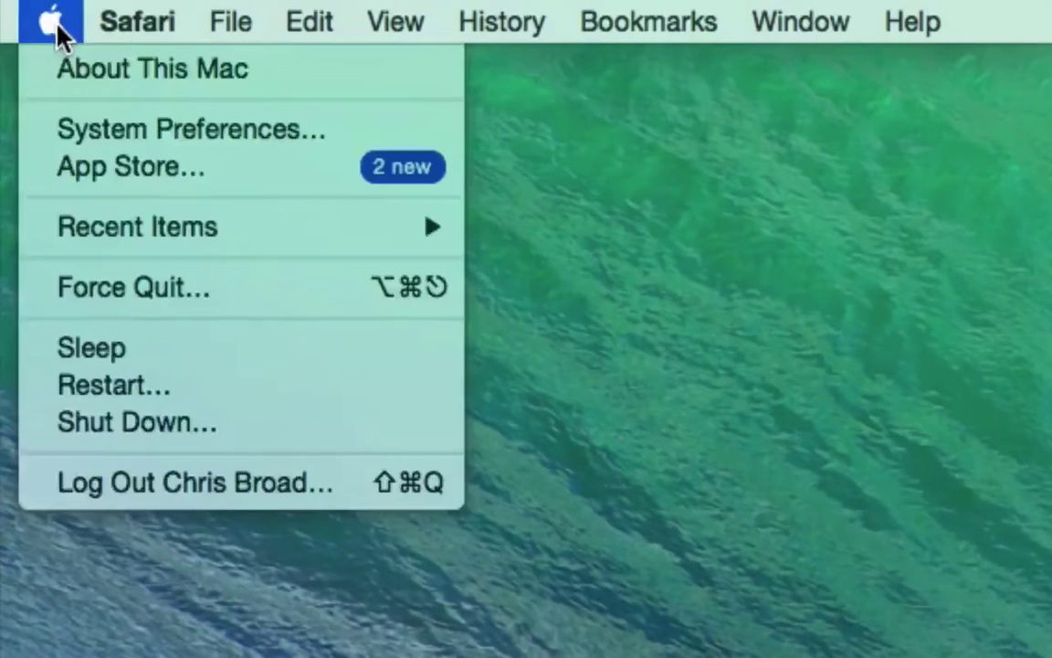
{"action": "left_click", "coordinate": [126, 137]}
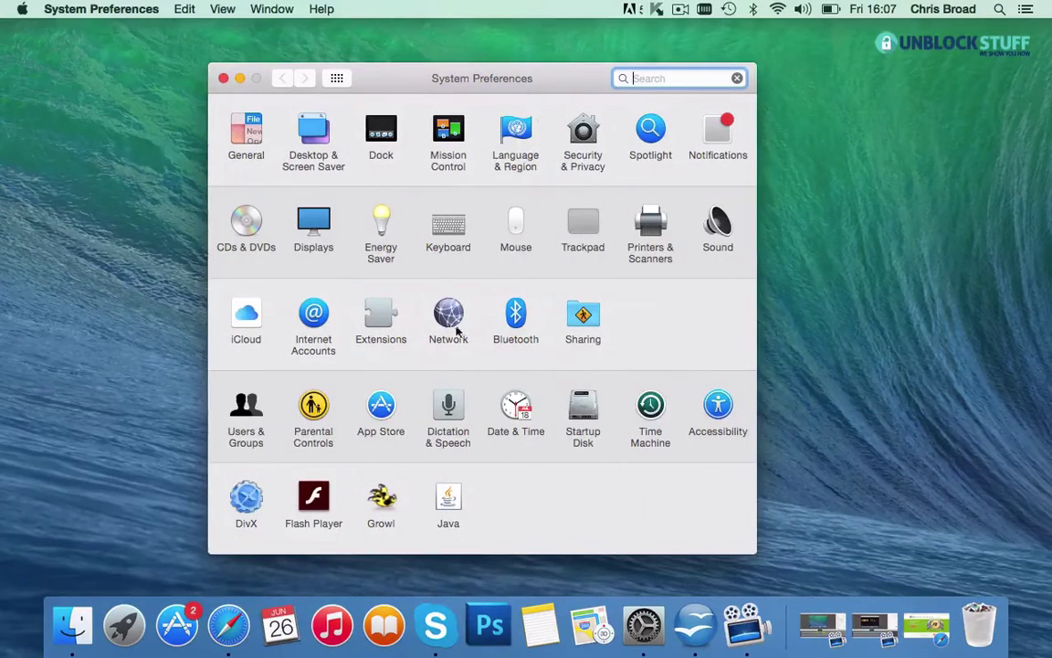
{"action": "left_click", "coordinate": [449, 319]}
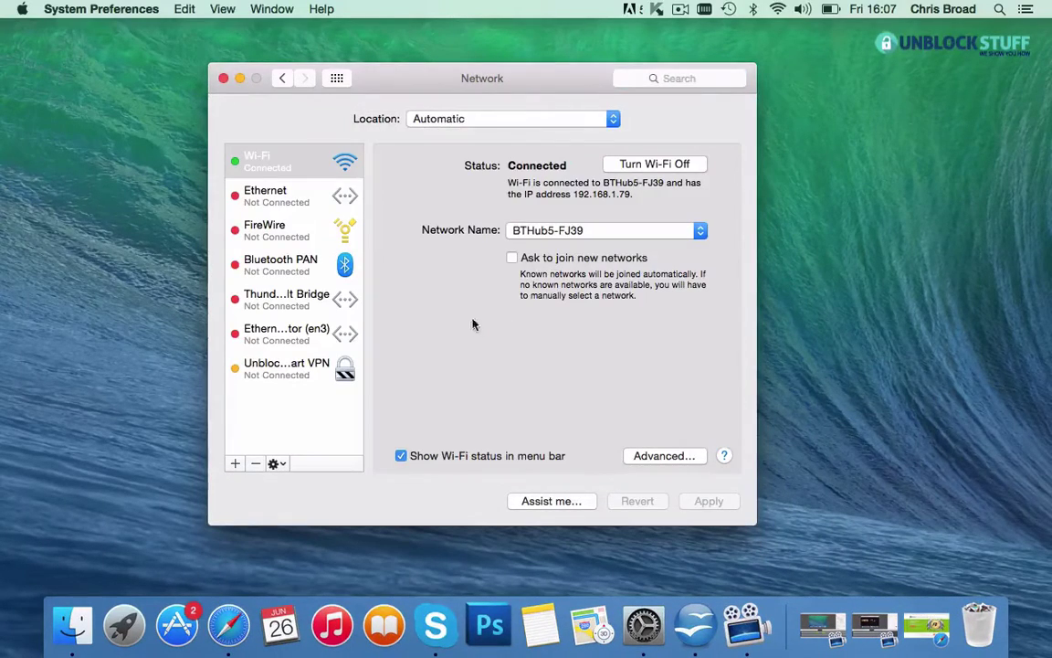
{"action": "left_click", "coordinate": [251, 157]}
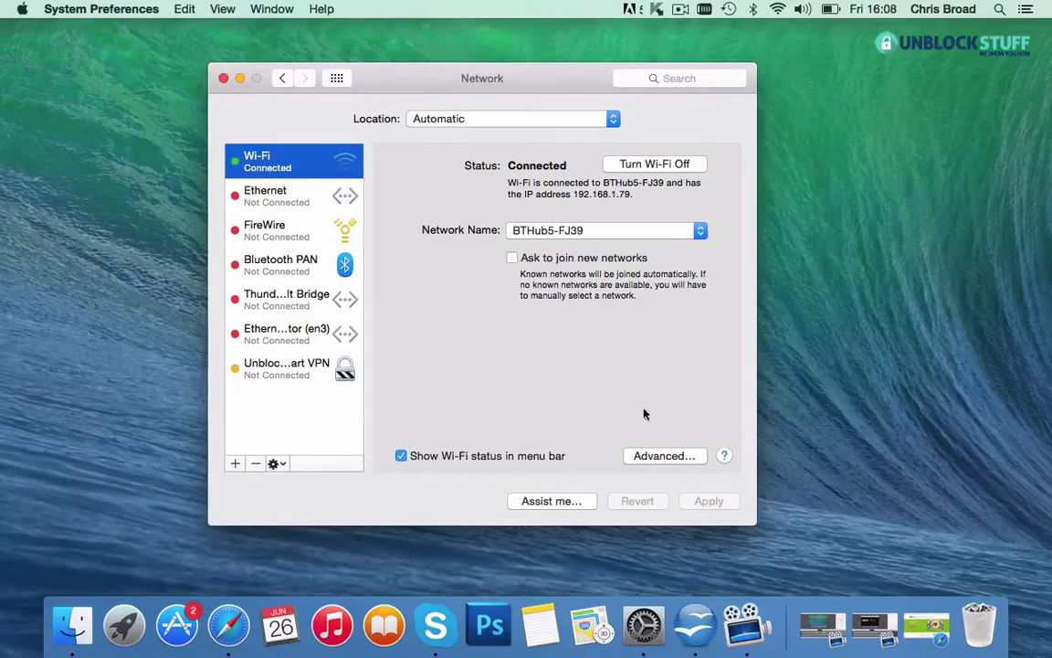
{"action": "left_click", "coordinate": [654, 454]}
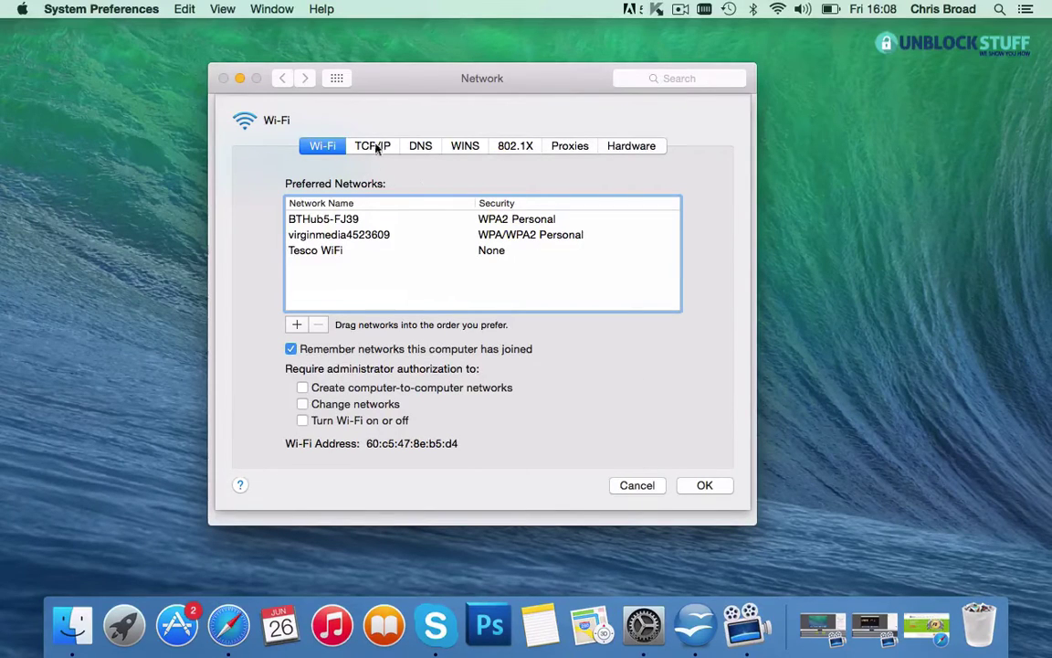
- Check the Wi-Fi DNS servers 208.122.23.23 and 208.122.23.22, then close advanced settings with OK
{"action": "left_click", "coordinate": [419, 148]}
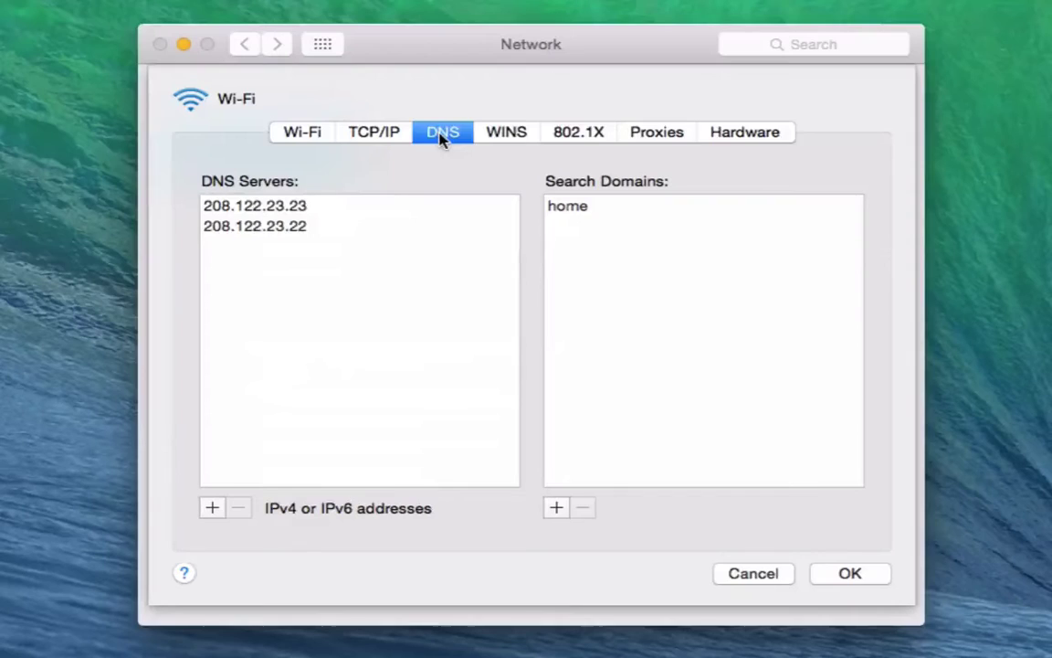
{"action": "left_click", "coordinate": [309, 208]}
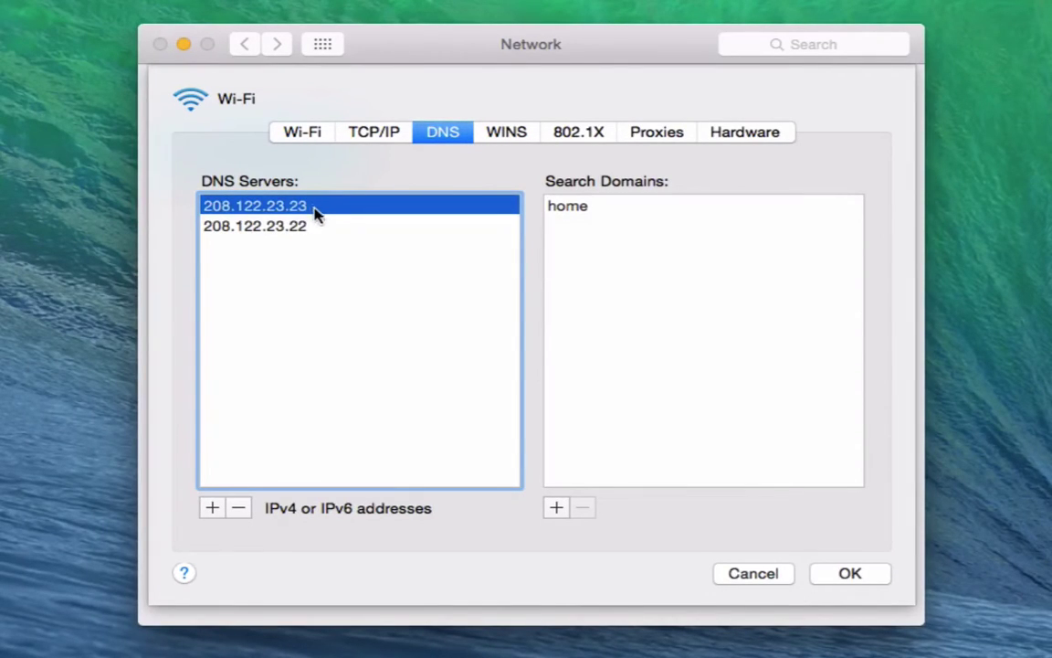
{"action": "left_click", "coordinate": [239, 228]}
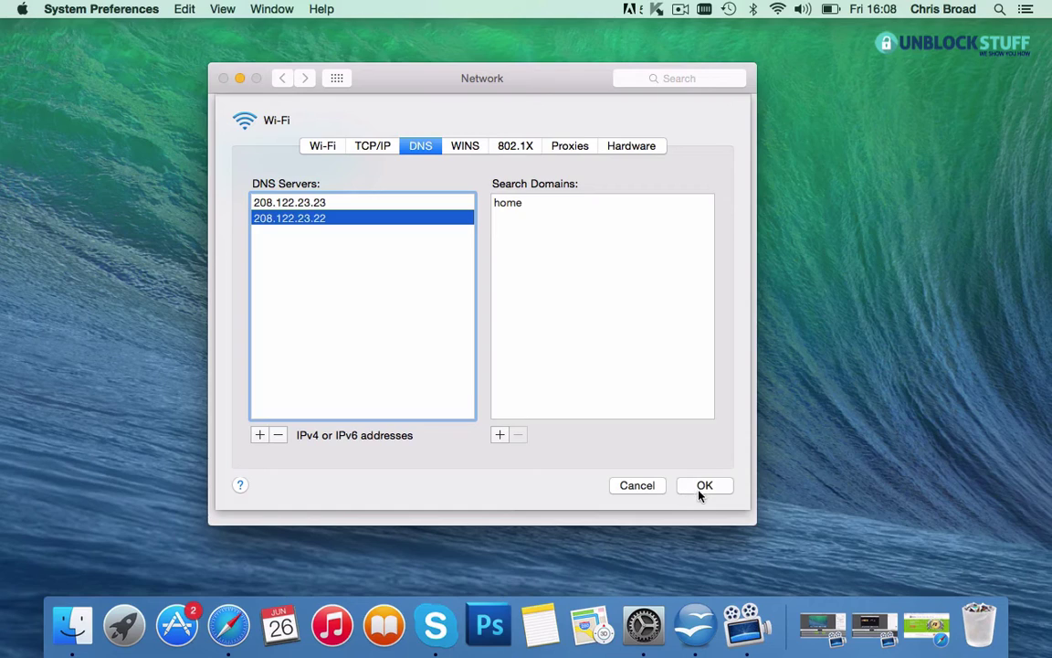
{"action": "left_click", "coordinate": [701, 489]}
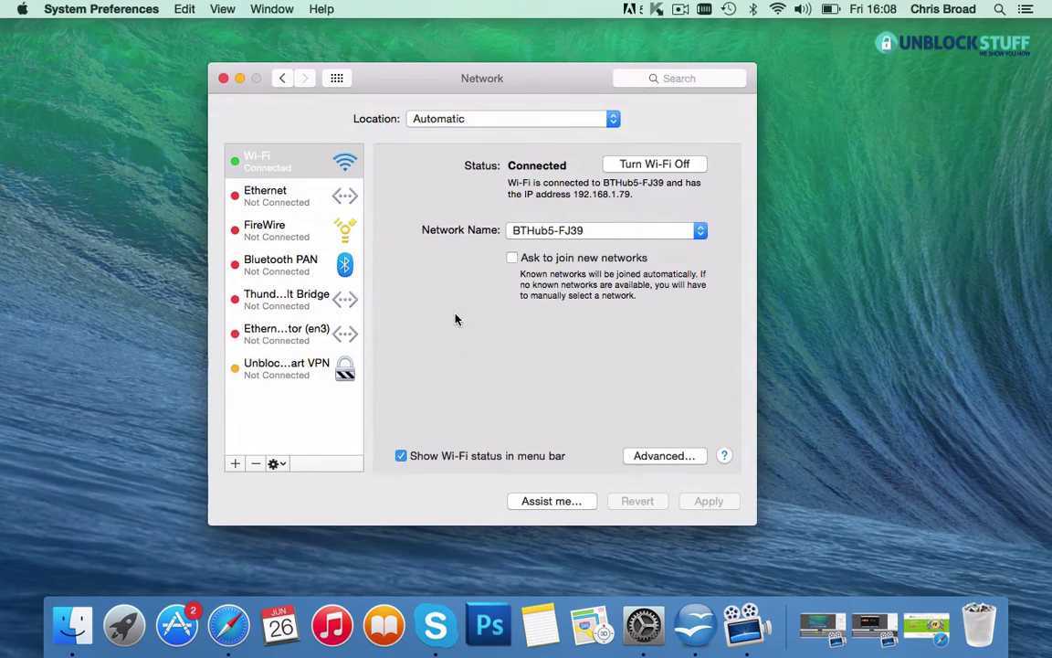
- Close the Network preferences and bring back the minimized Unblock-Us Safari window
{"action": "left_click", "coordinate": [224, 79]}
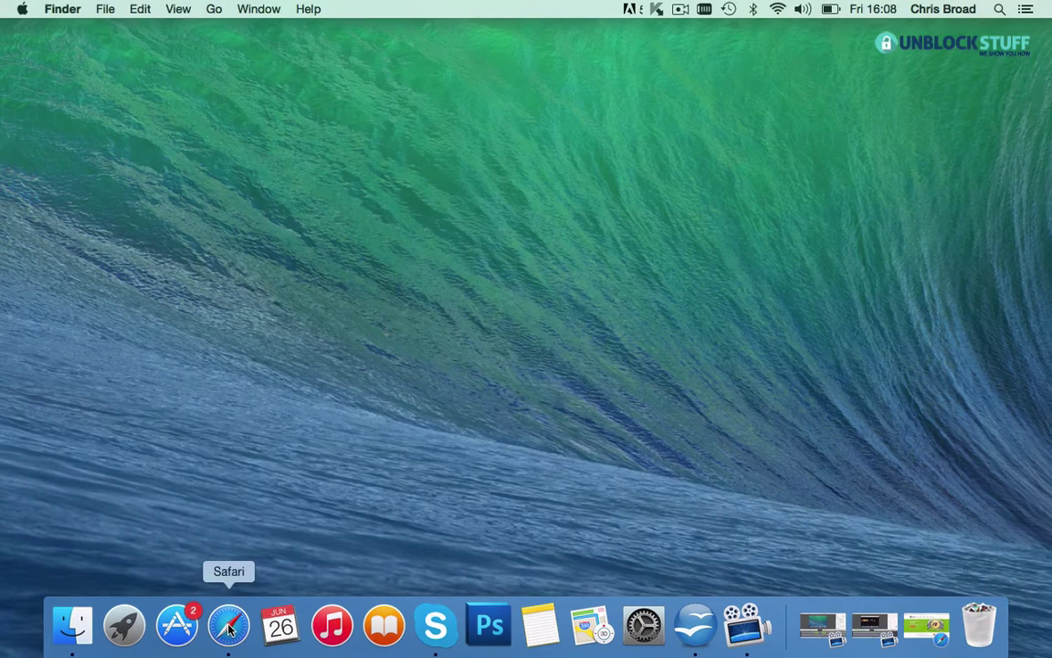
{"action": "left_click", "coordinate": [926, 627]}
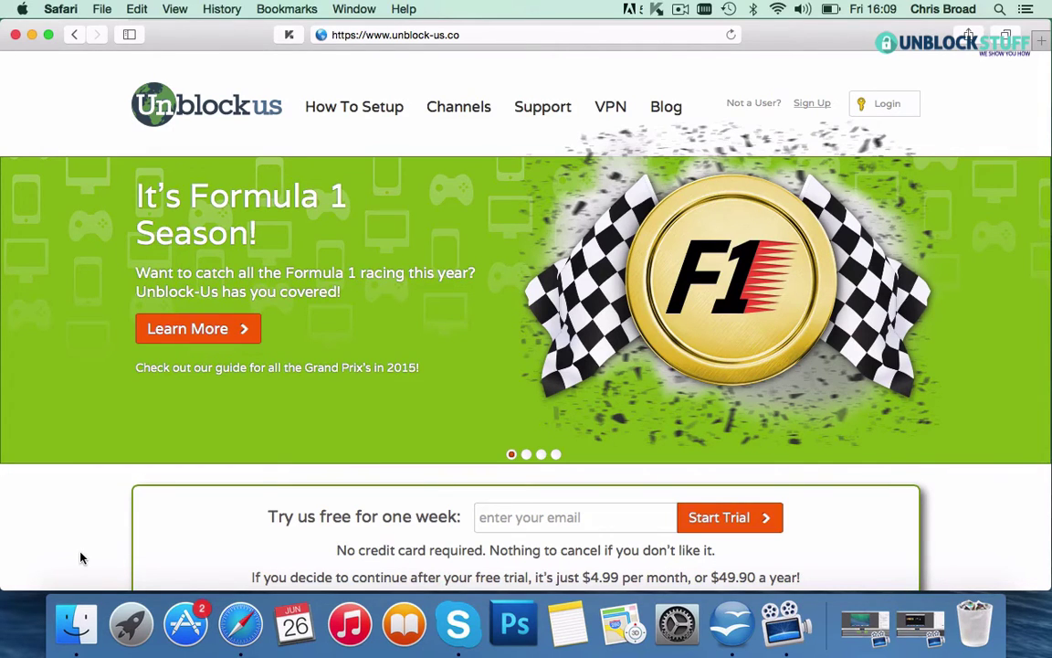
- Enter an example email address in the 'Try us free for one week' field
{"action": "left_click", "coordinate": [539, 517]}
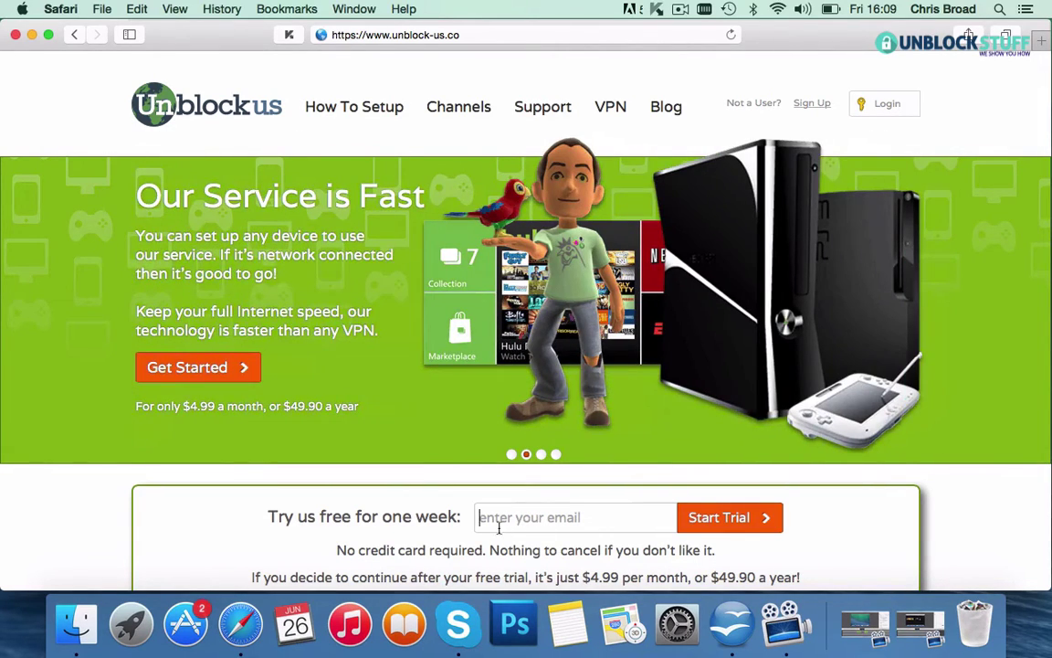
{"action": "type", "text": "ex"}
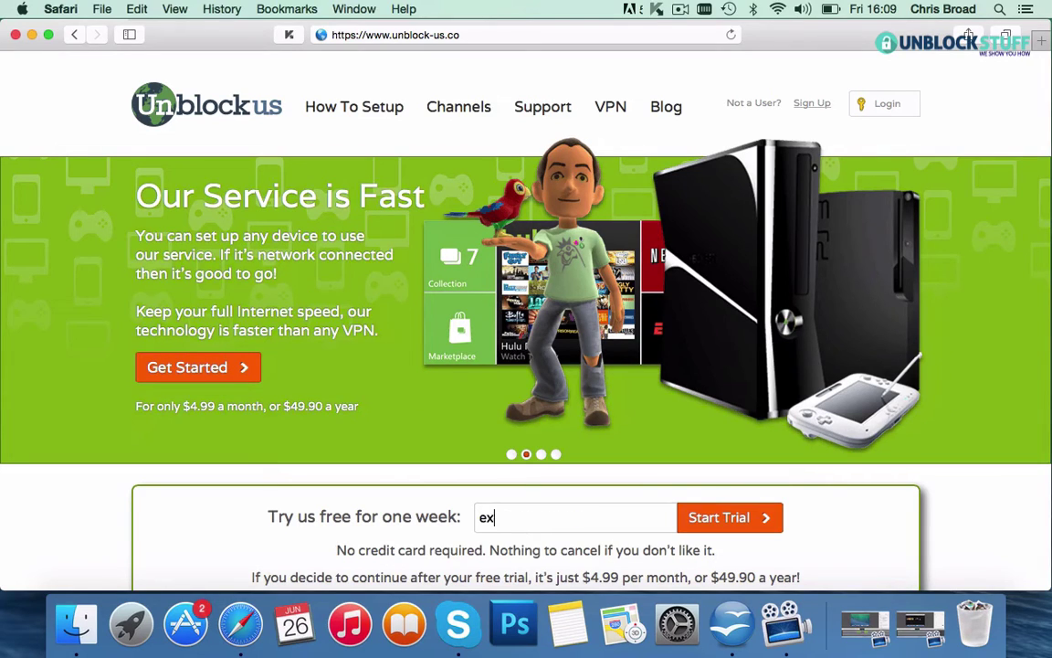
{"action": "type", "text": "ample"}
{"action": "type", "text": "@live.co"}
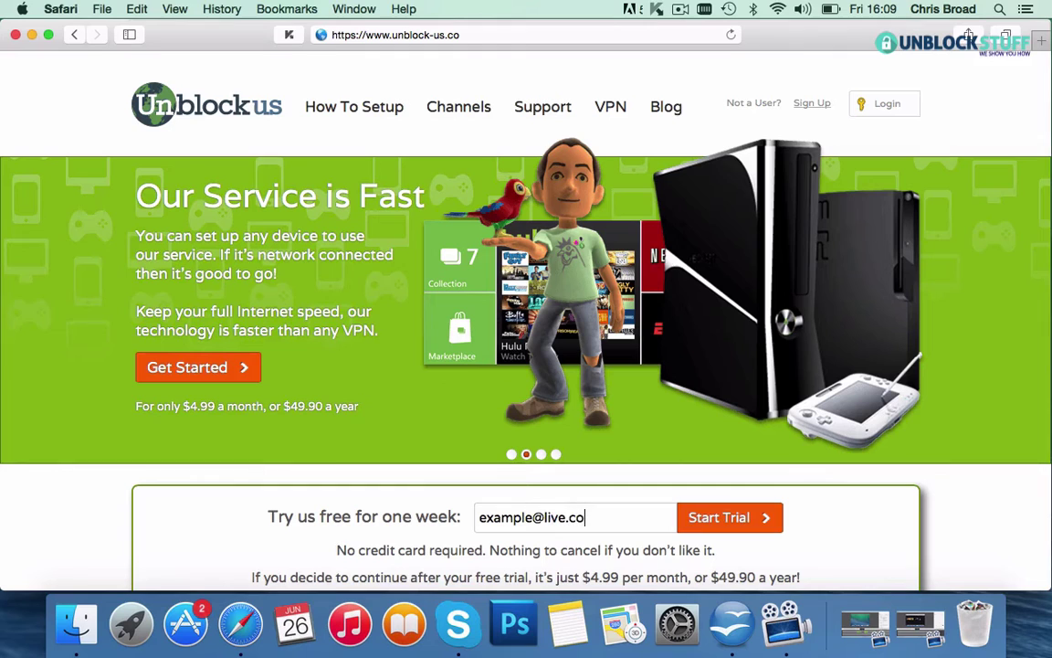
{"action": "type", "text": "m"}
{"action": "scroll", "coordinate": [257, 544], "scroll_direction": "down", "scroll_amount": 2}
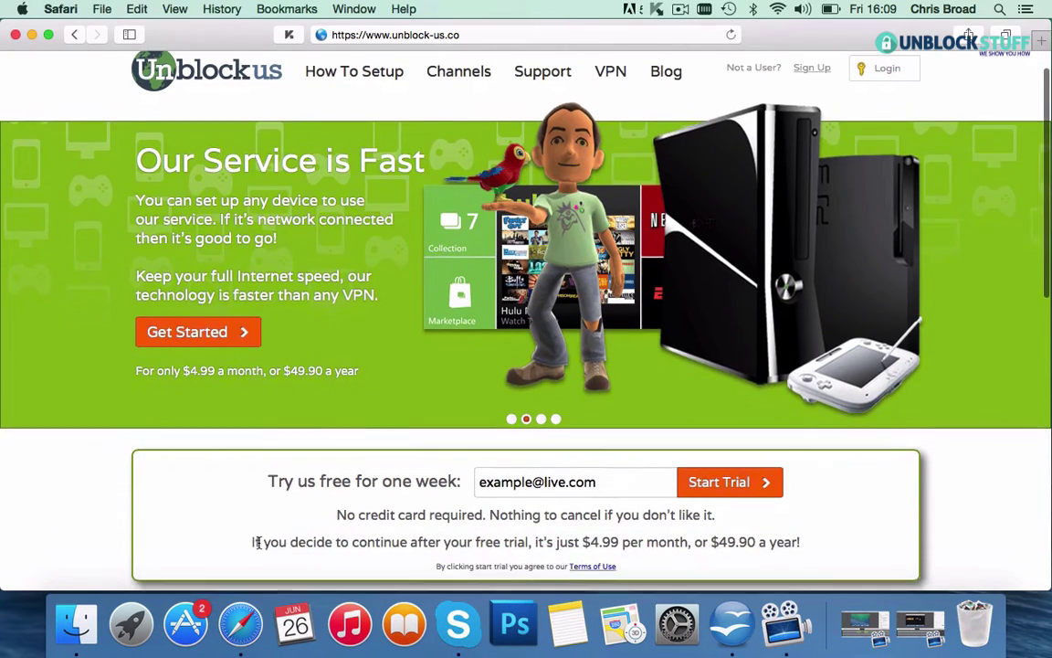
{"action": "scroll", "coordinate": [257, 542], "scroll_direction": "up", "scroll_amount": 1}
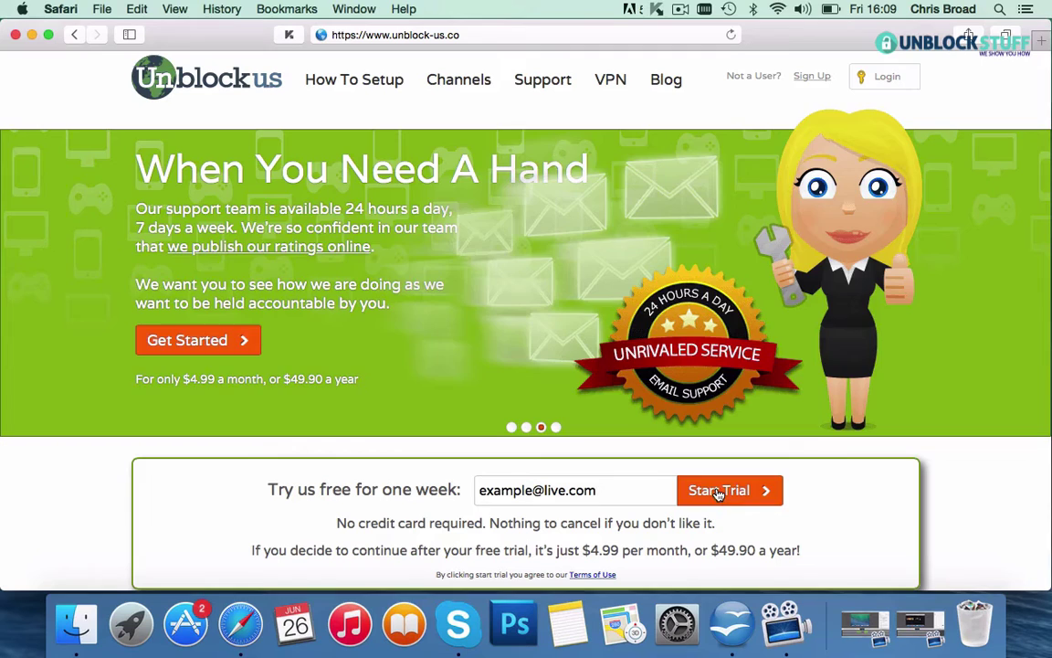
{"action": "scroll", "coordinate": [615, 445], "scroll_direction": "up", "scroll_amount": 1}
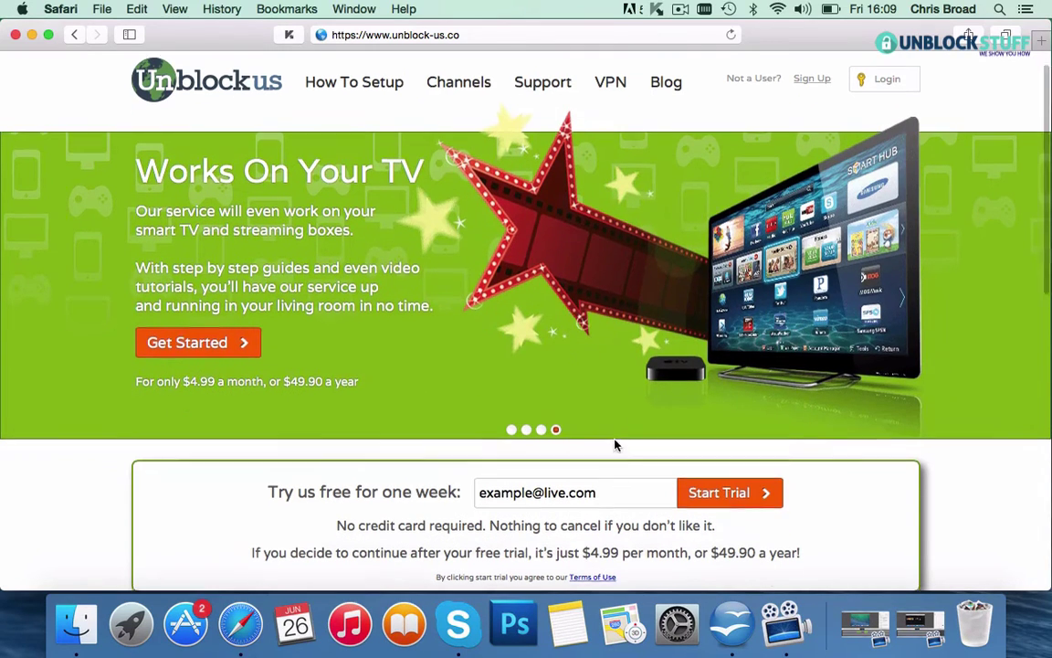
{"action": "scroll", "coordinate": [615, 445], "scroll_direction": "up", "scroll_amount": 2}
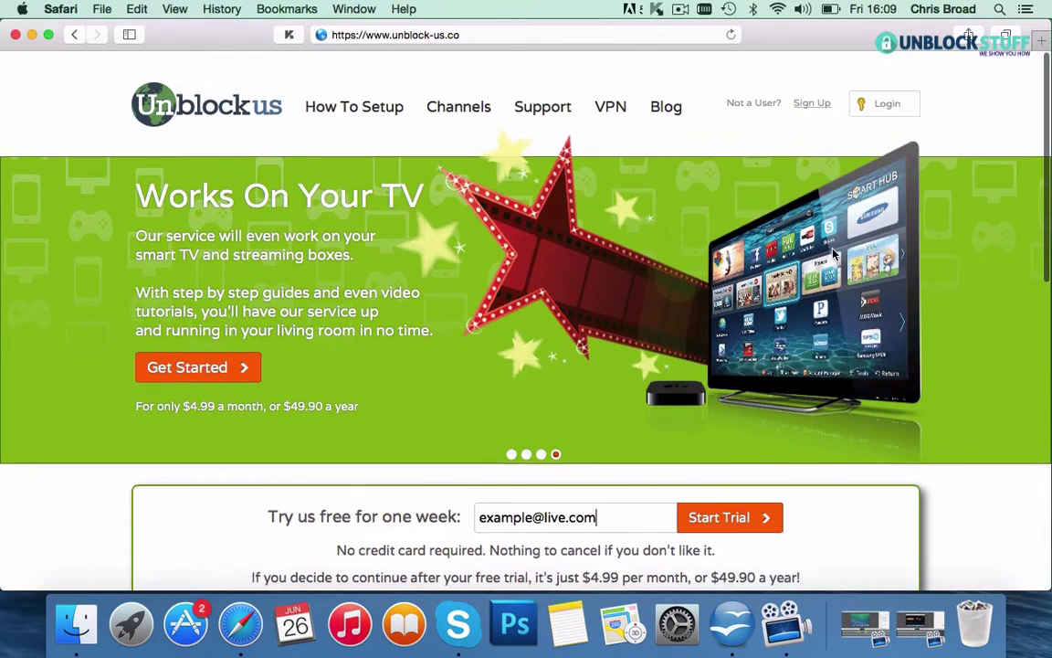
- Log in to the Unblock-Us account and view its service status panel
{"action": "left_click", "coordinate": [897, 111]}
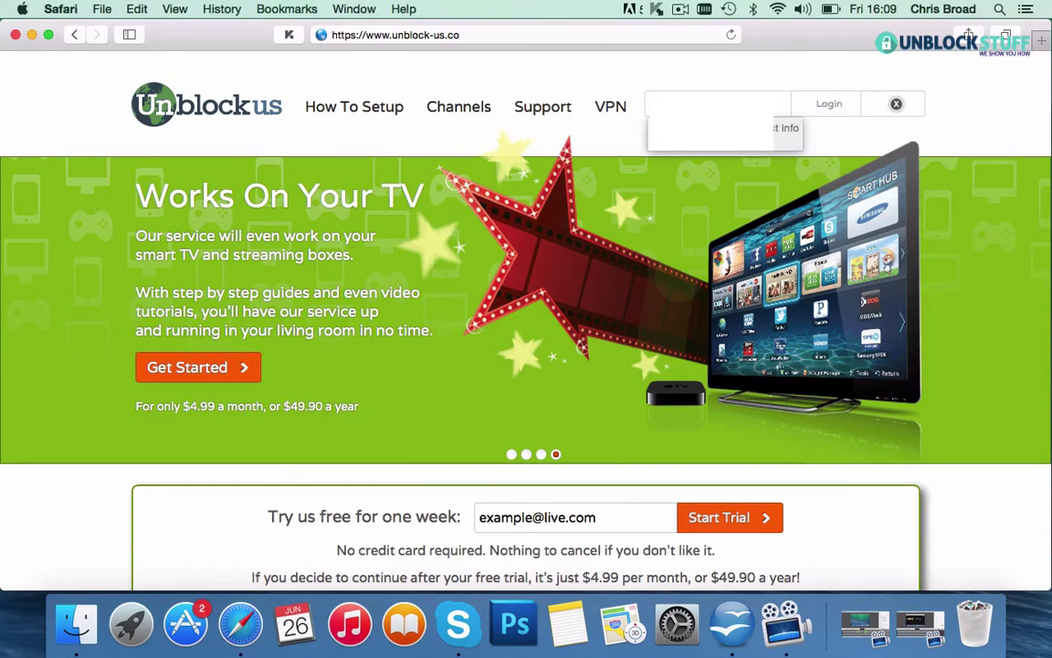
{"action": "left_click", "coordinate": [810, 105]}
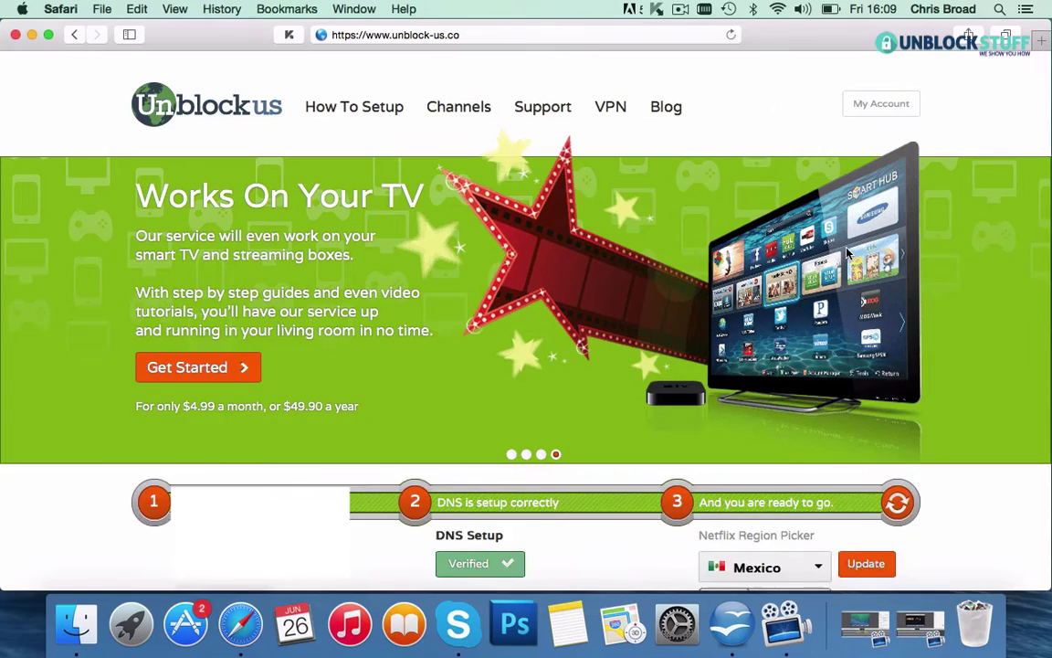
{"action": "scroll", "coordinate": [847, 254], "scroll_direction": "down", "scroll_amount": 2}
{"action": "scroll", "coordinate": [848, 254], "scroll_direction": "up", "scroll_amount": 1}
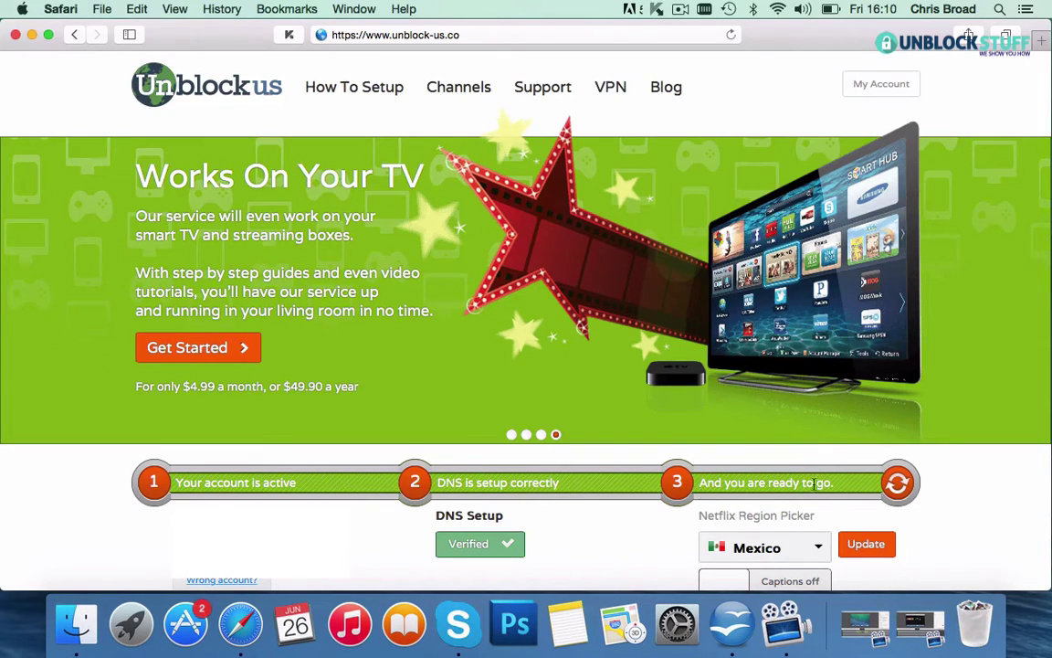
- Save USA as the Unblock-Us Netflix region and open a new Safari tab
{"action": "scroll", "coordinate": [722, 503], "scroll_direction": "down", "scroll_amount": 1}
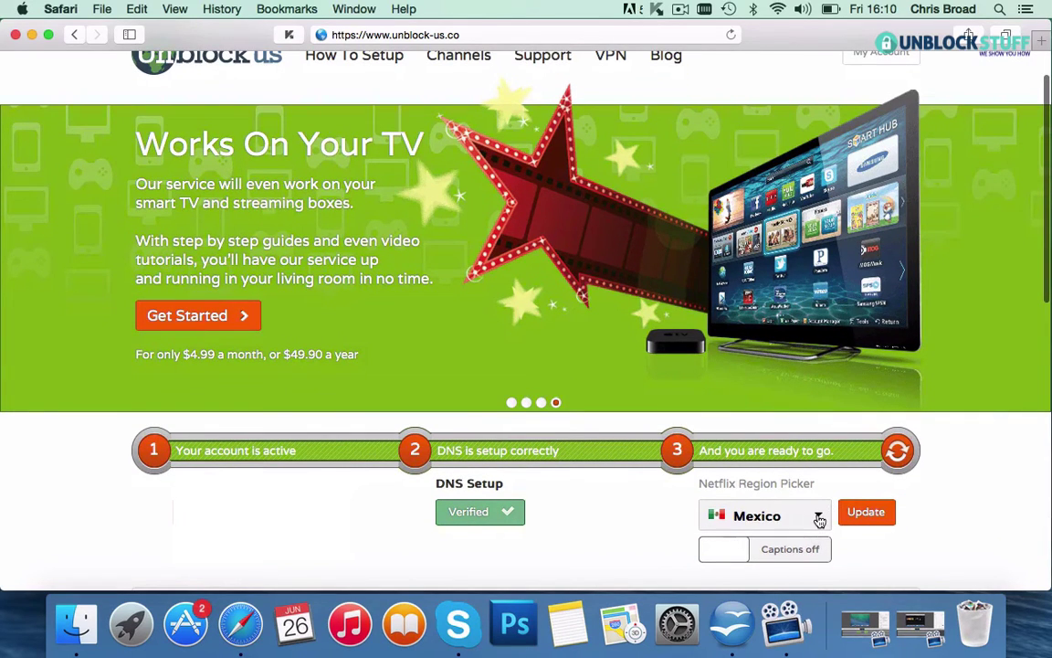
{"action": "left_click", "coordinate": [818, 515]}
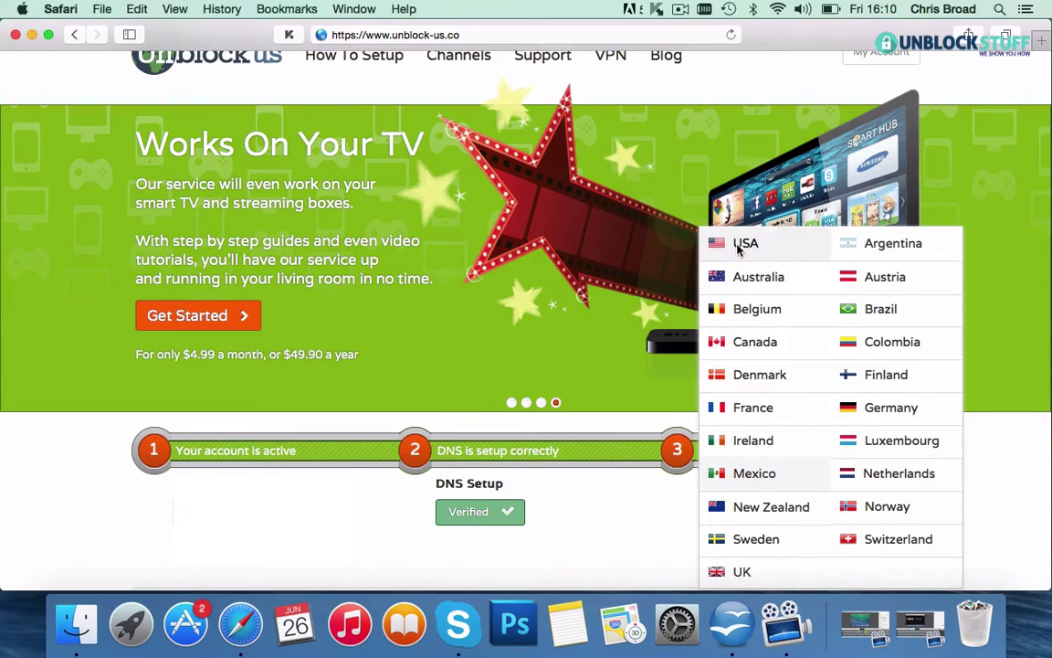
{"action": "left_click", "coordinate": [747, 245]}
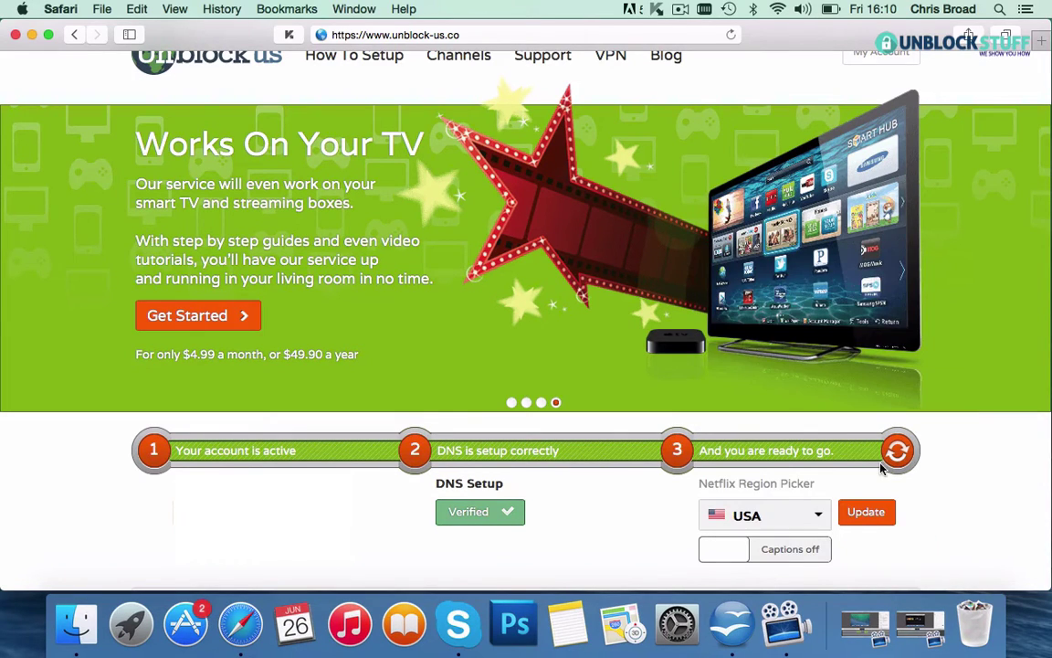
{"action": "left_click", "coordinate": [864, 514]}
{"action": "left_click", "coordinate": [1041, 42]}
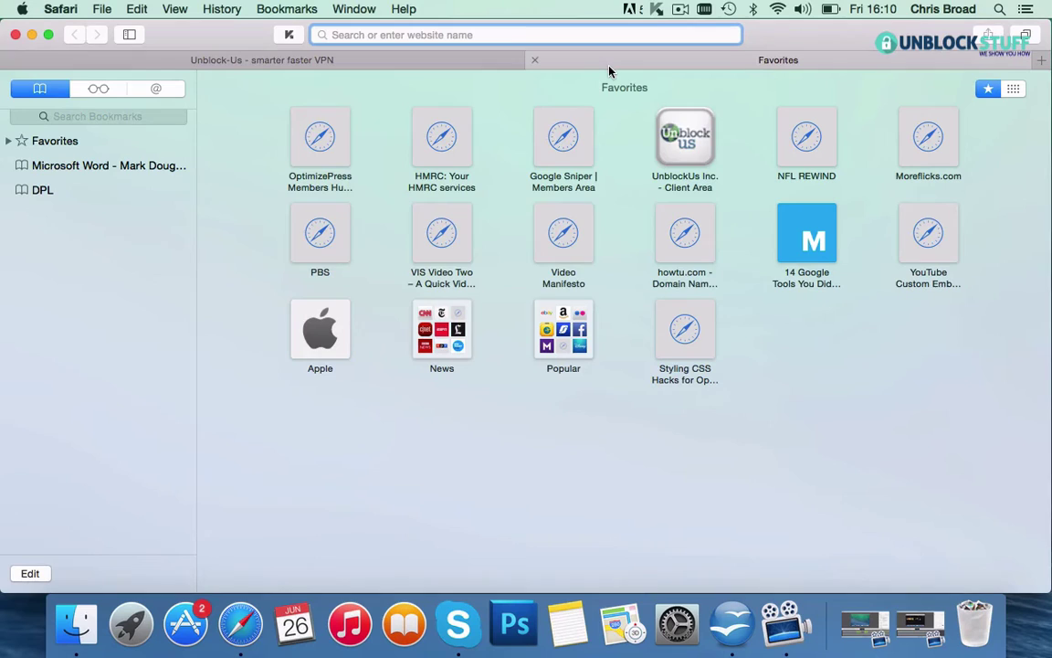
- Sign in at netflix.com, pick the first profile, and browse the US catalogue rows
{"action": "type", "text": "netflix.com"}
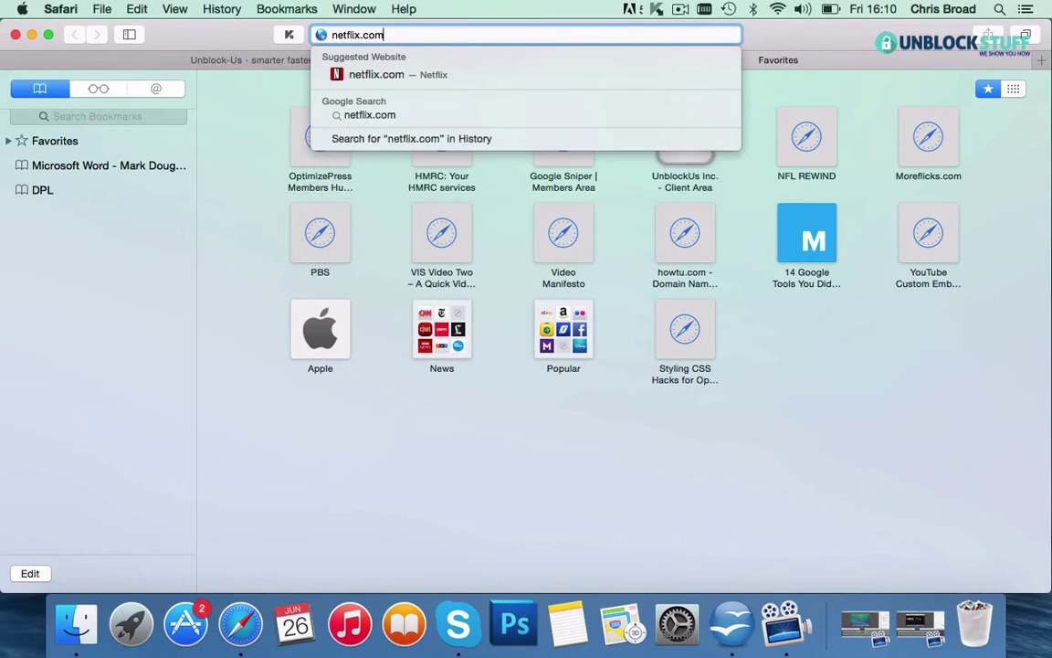
{"action": "key", "text": "Return"}
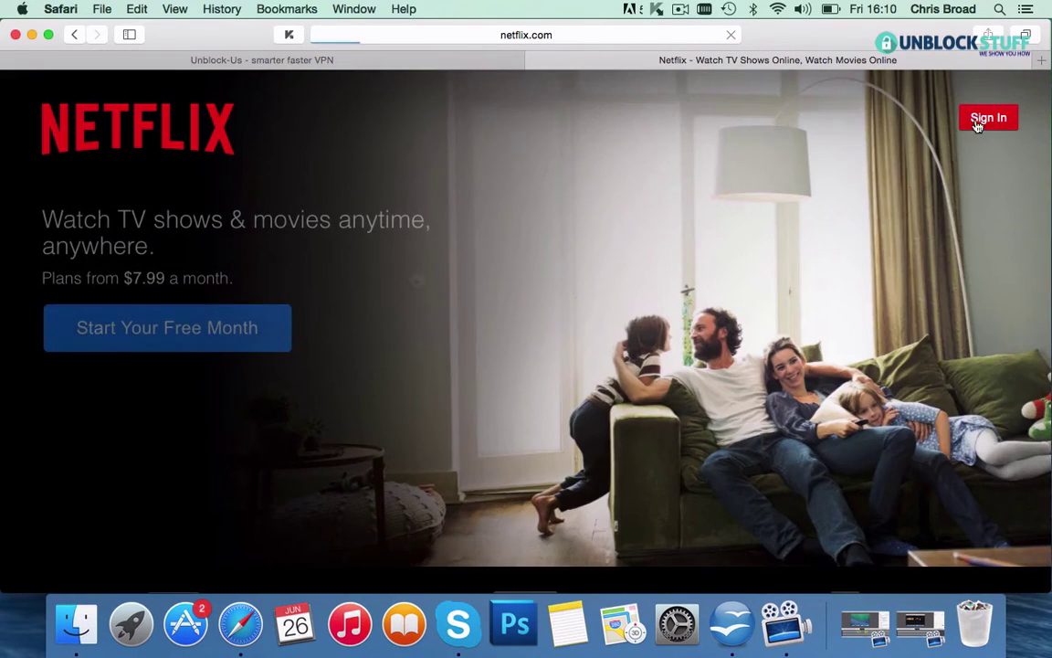
{"action": "left_click", "coordinate": [978, 125]}
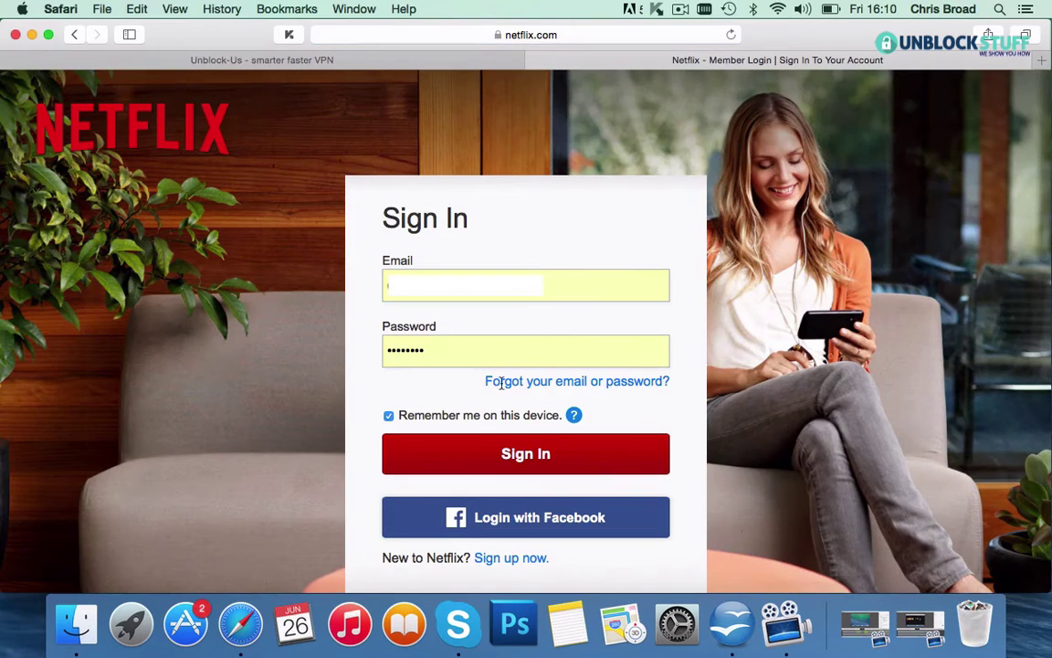
{"action": "left_click", "coordinate": [458, 460]}
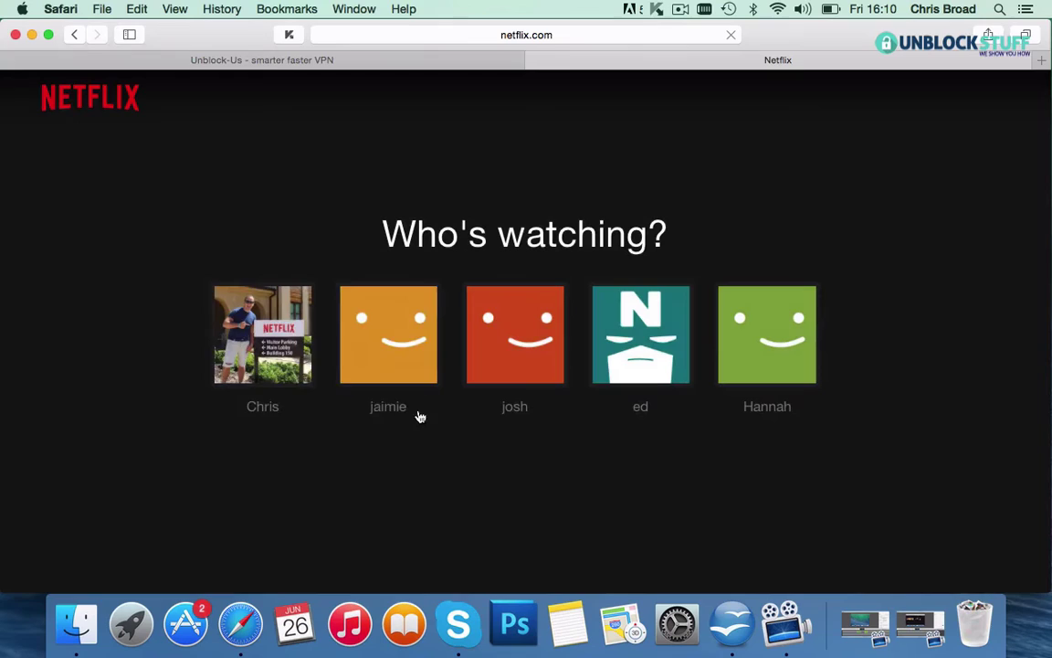
{"action": "left_click", "coordinate": [272, 337]}
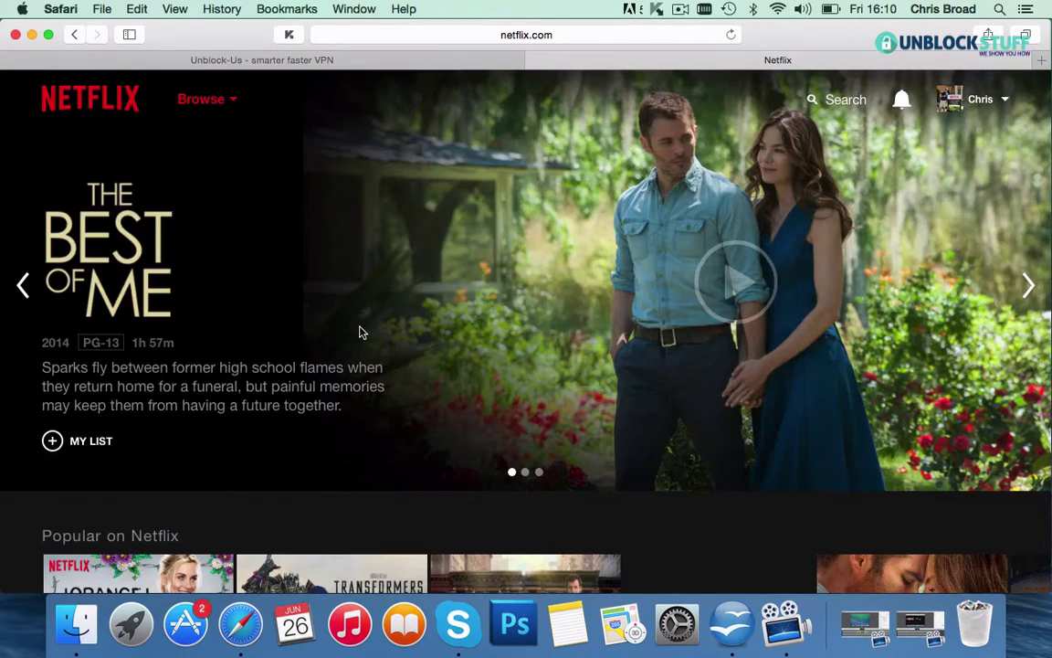
{"action": "scroll", "coordinate": [503, 358], "scroll_direction": "down", "scroll_amount": 5}
{"action": "scroll", "coordinate": [504, 358], "scroll_direction": "down", "scroll_amount": 2}
{"action": "scroll", "coordinate": [503, 358], "scroll_direction": "down", "scroll_amount": 2}
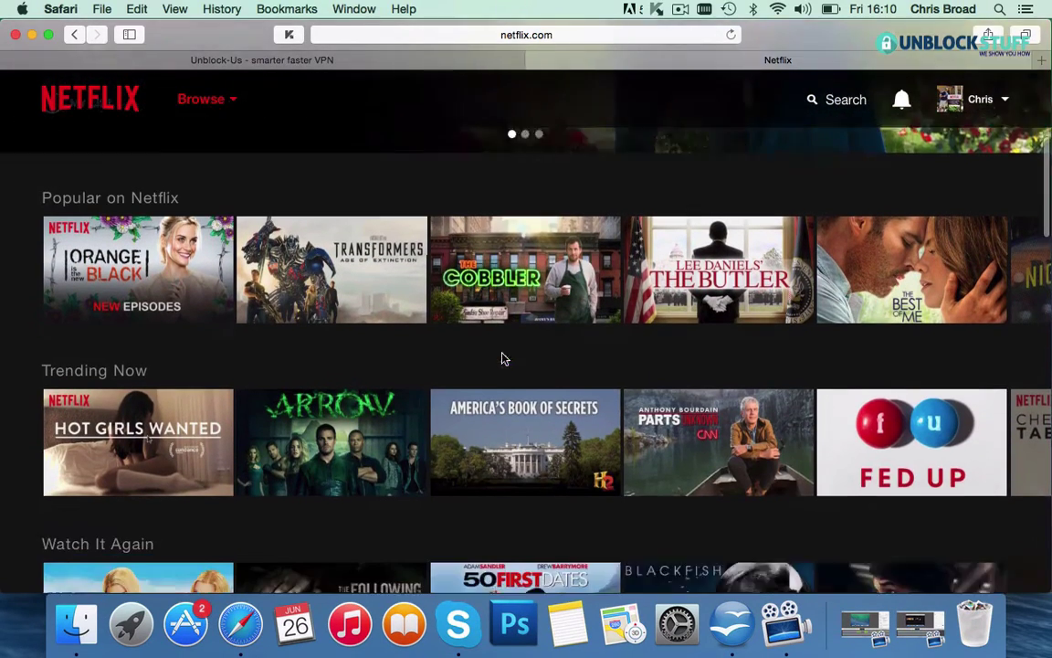
{"action": "scroll", "coordinate": [503, 358], "scroll_direction": "down", "scroll_amount": 1}
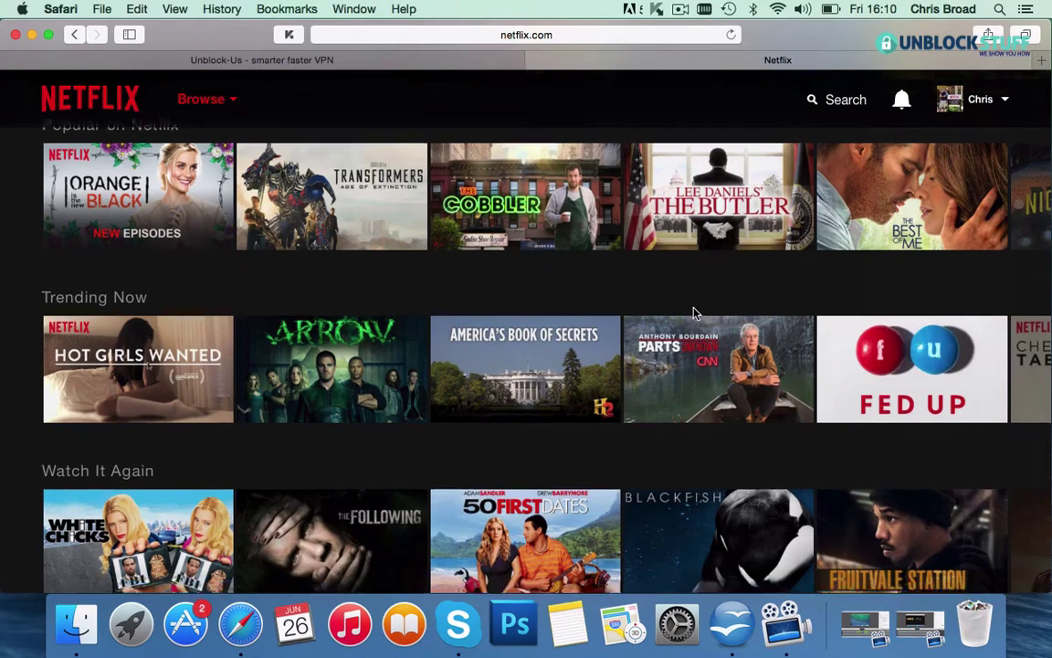
{"action": "scroll", "coordinate": [693, 313], "scroll_direction": "down", "scroll_amount": 4}
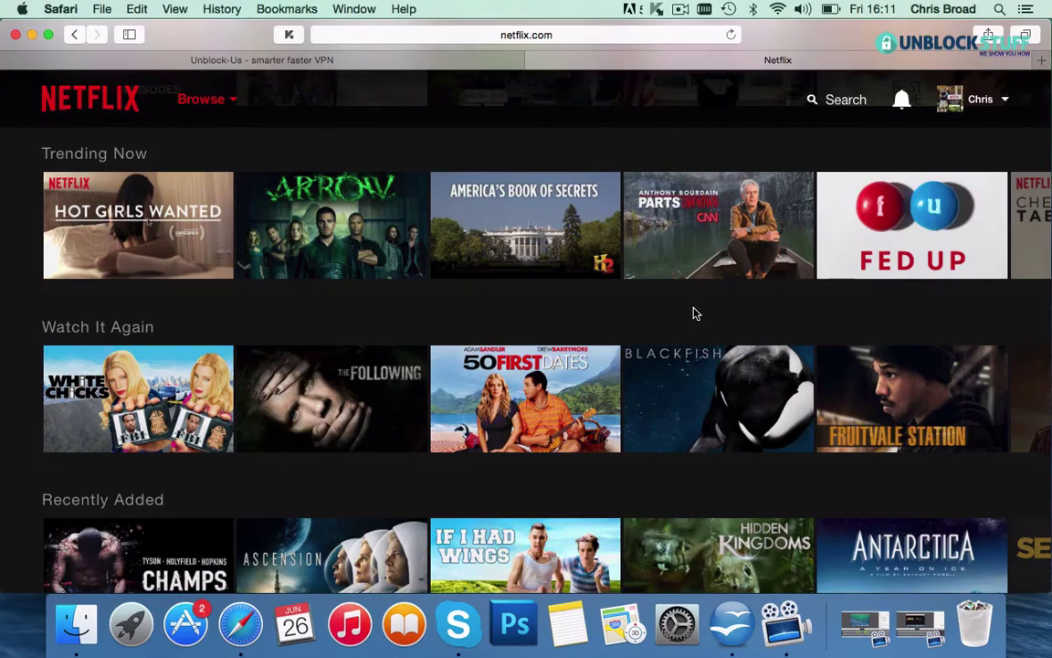
{"action": "scroll", "coordinate": [693, 313], "scroll_direction": "down", "scroll_amount": 3}
{"action": "scroll", "coordinate": [693, 313], "scroll_direction": "down", "scroll_amount": 2}
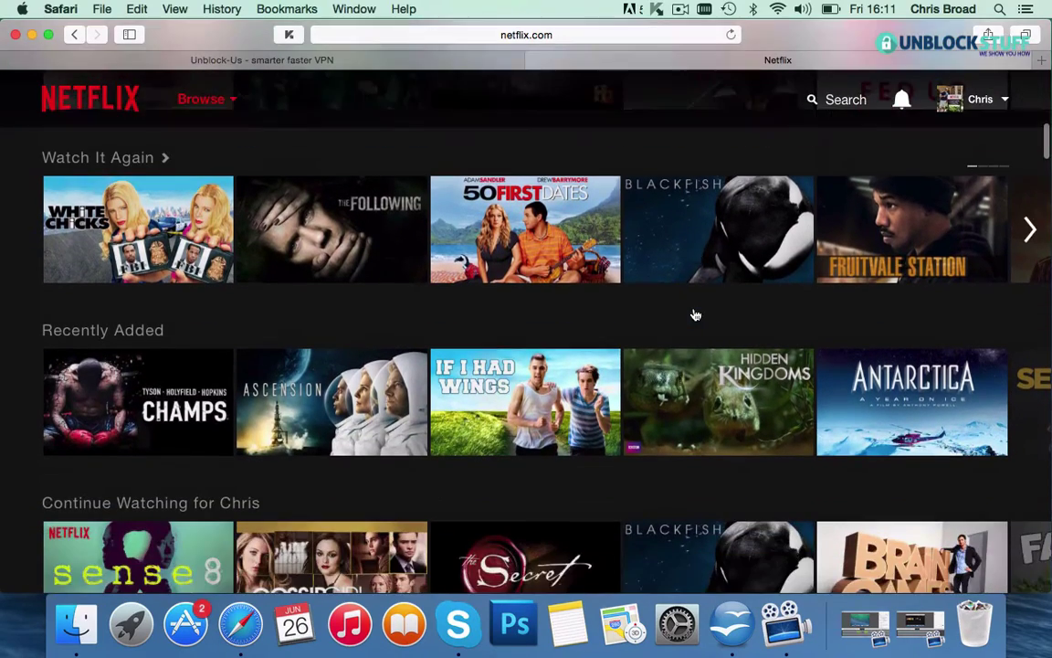
- Open moreflicks.com in a new tab and switch its listings to TV Shows
{"action": "left_click", "coordinate": [1040, 60]}
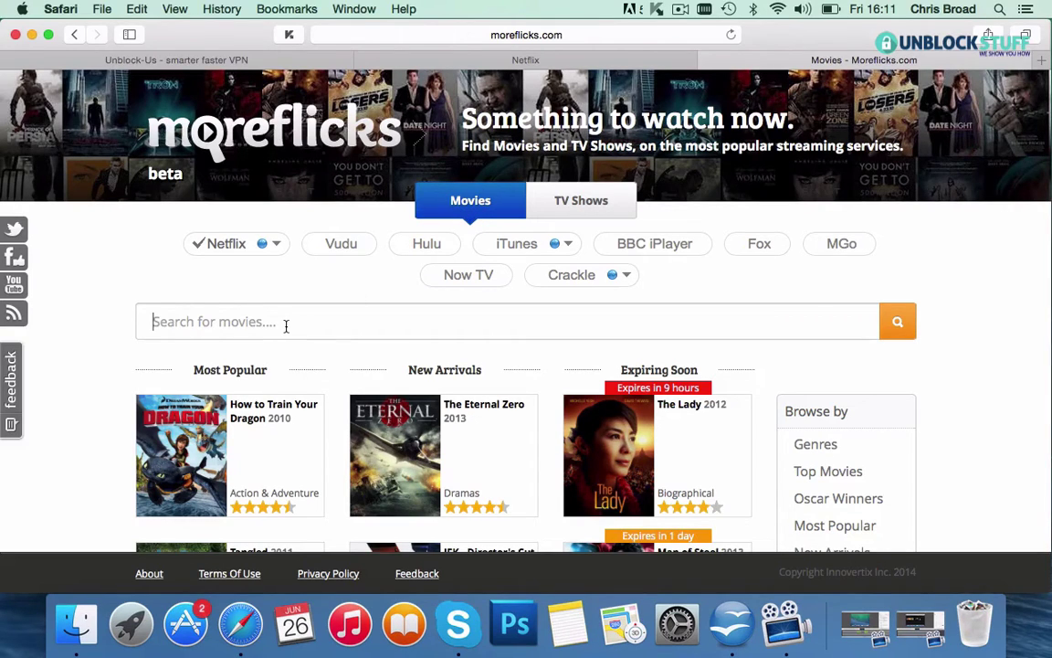
{"action": "left_click", "coordinate": [341, 306]}
{"action": "left_click", "coordinate": [574, 204]}
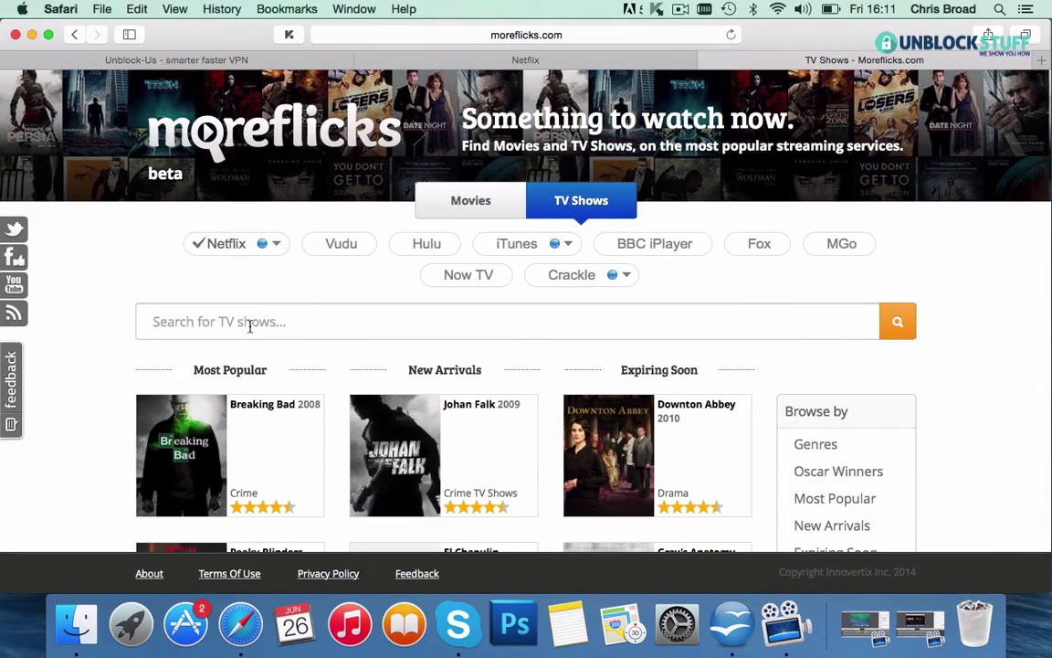
{"action": "scroll", "coordinate": [314, 474], "scroll_direction": "down", "scroll_amount": 2}
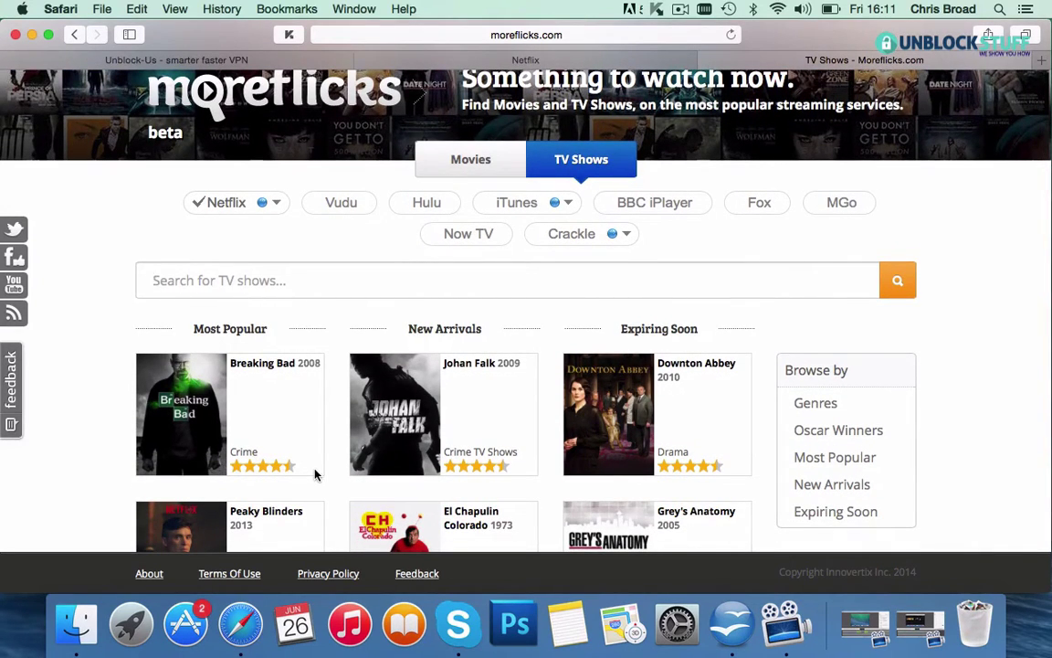
- Search Moreflicks for 'the big bang theory' and open its Netflix country availability
{"action": "type", "text": "the big bang th"}
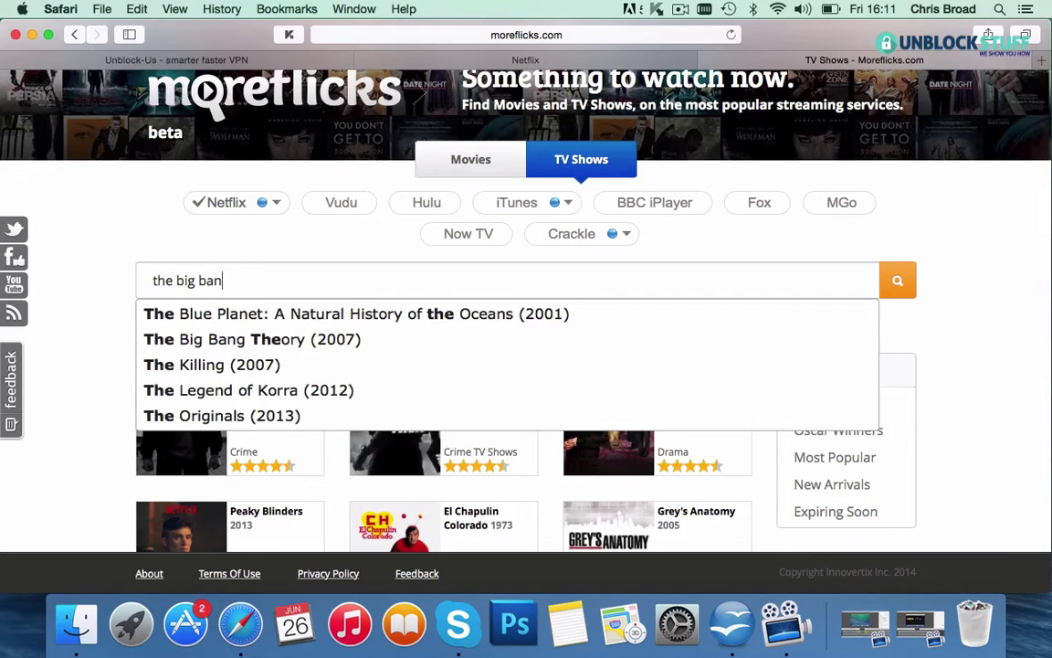
{"action": "type", "text": "eory"}
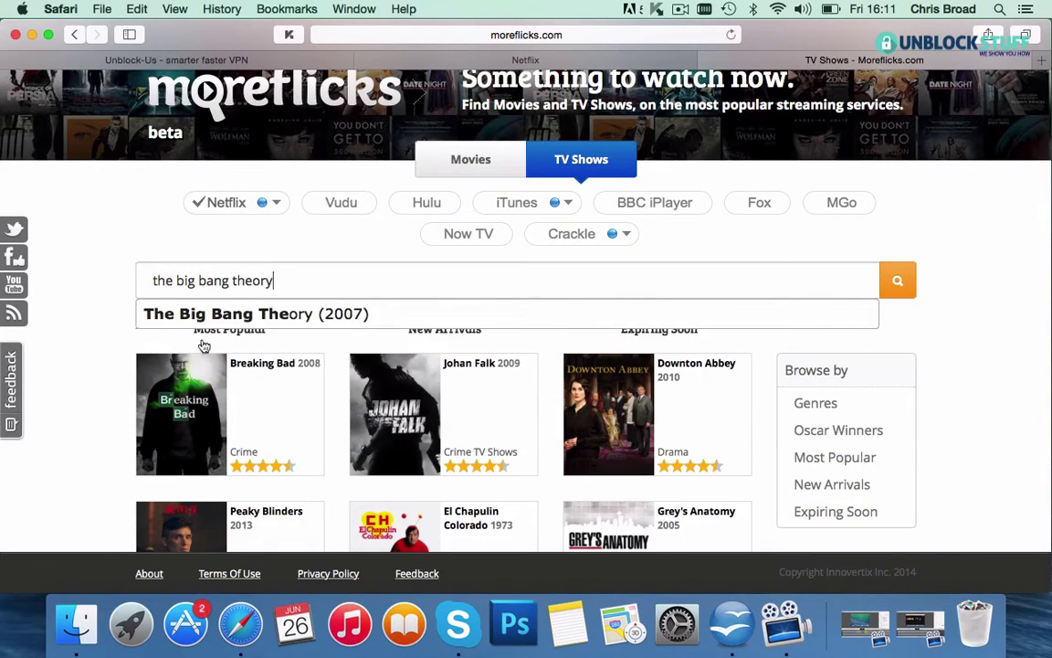
{"action": "key", "text": "Return"}
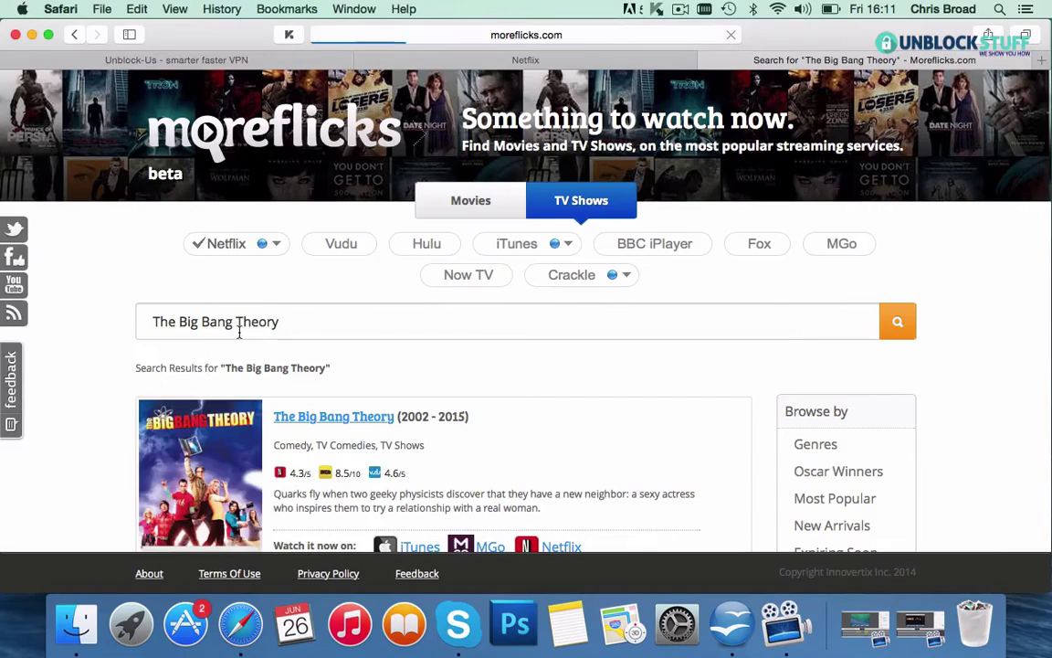
{"action": "scroll", "coordinate": [153, 418], "scroll_direction": "down", "scroll_amount": 5}
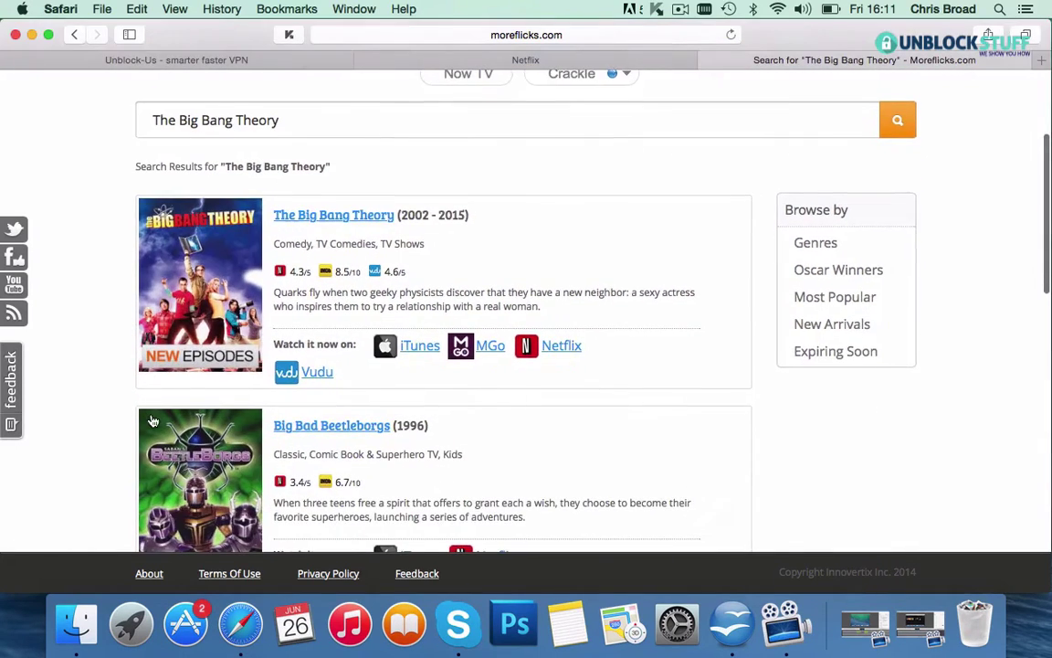
{"action": "scroll", "coordinate": [153, 420], "scroll_direction": "down", "scroll_amount": 1}
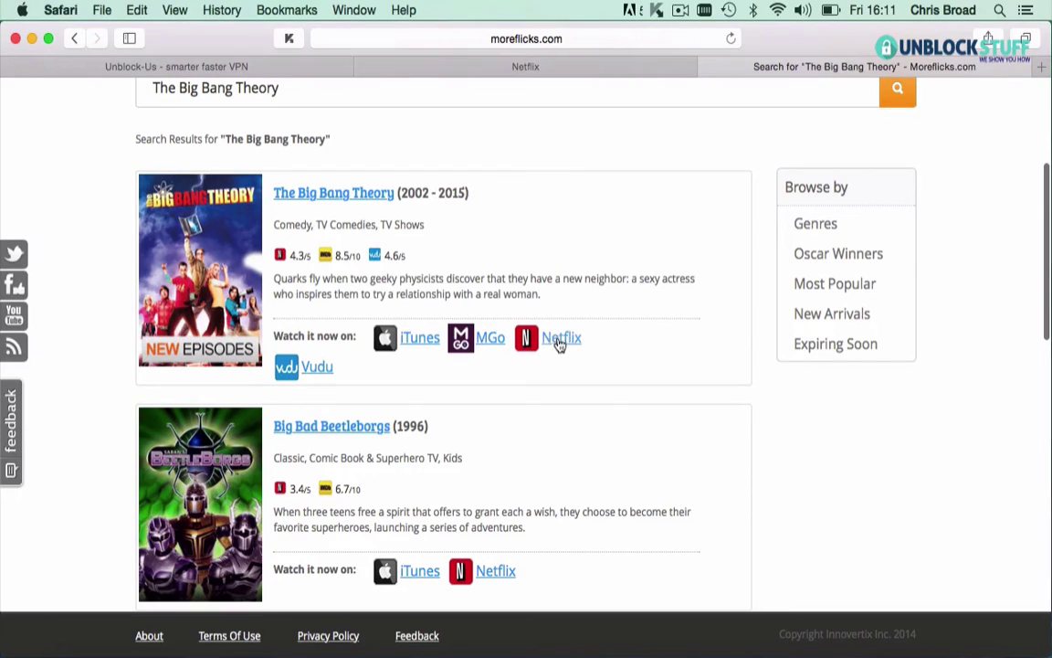
{"action": "left_click", "coordinate": [560, 340]}
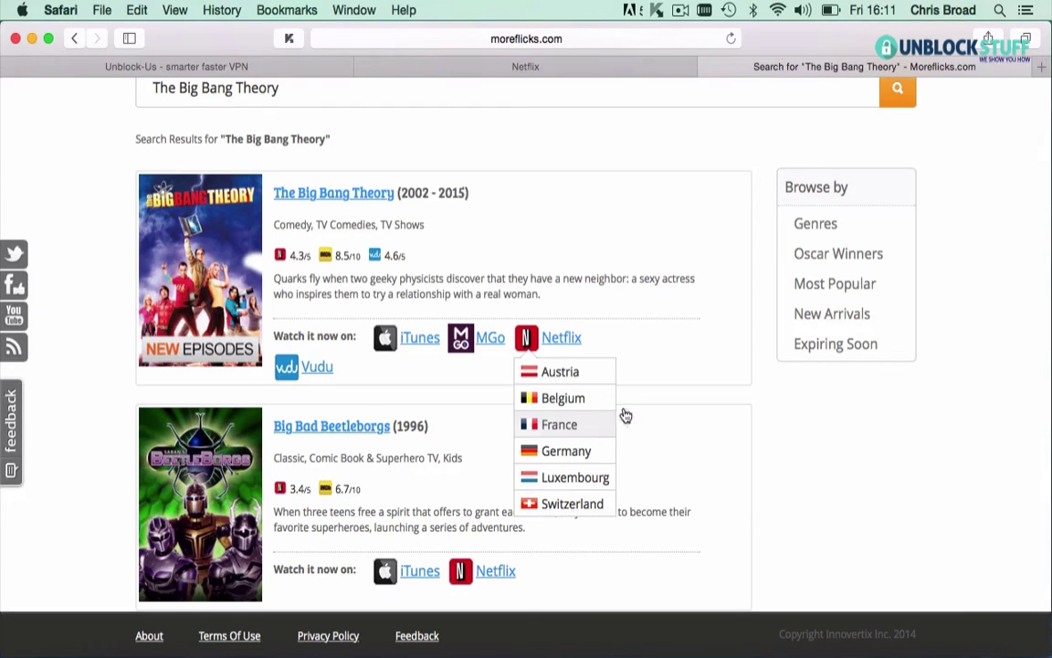
- Change the Unblock-Us Netflix region to France and close the old Netflix tab
{"action": "left_click", "coordinate": [228, 66]}
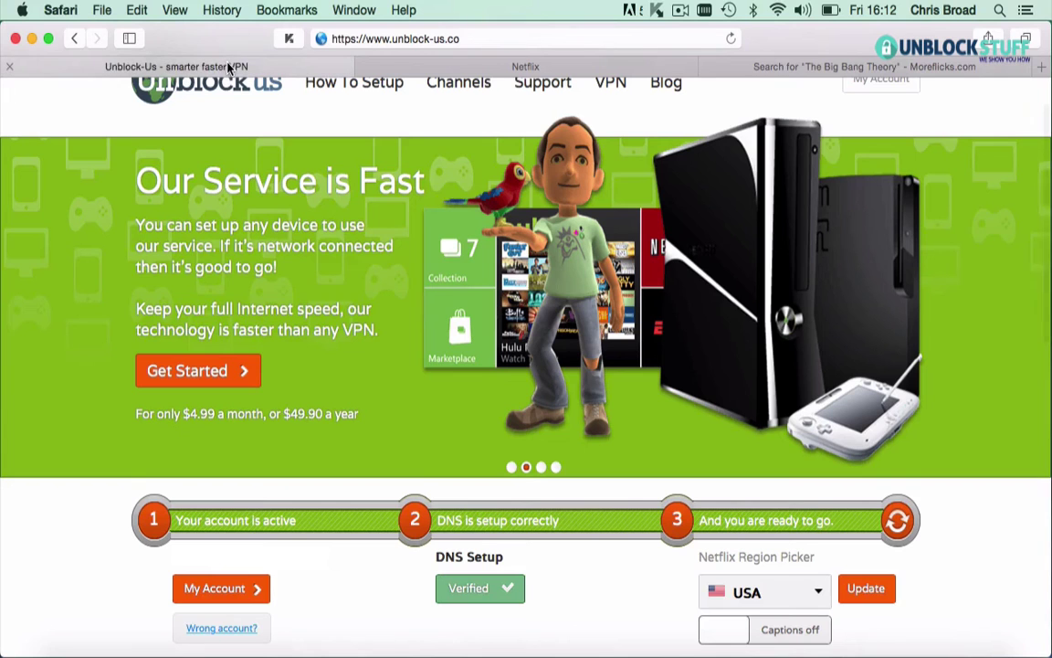
{"action": "left_click", "coordinate": [817, 592]}
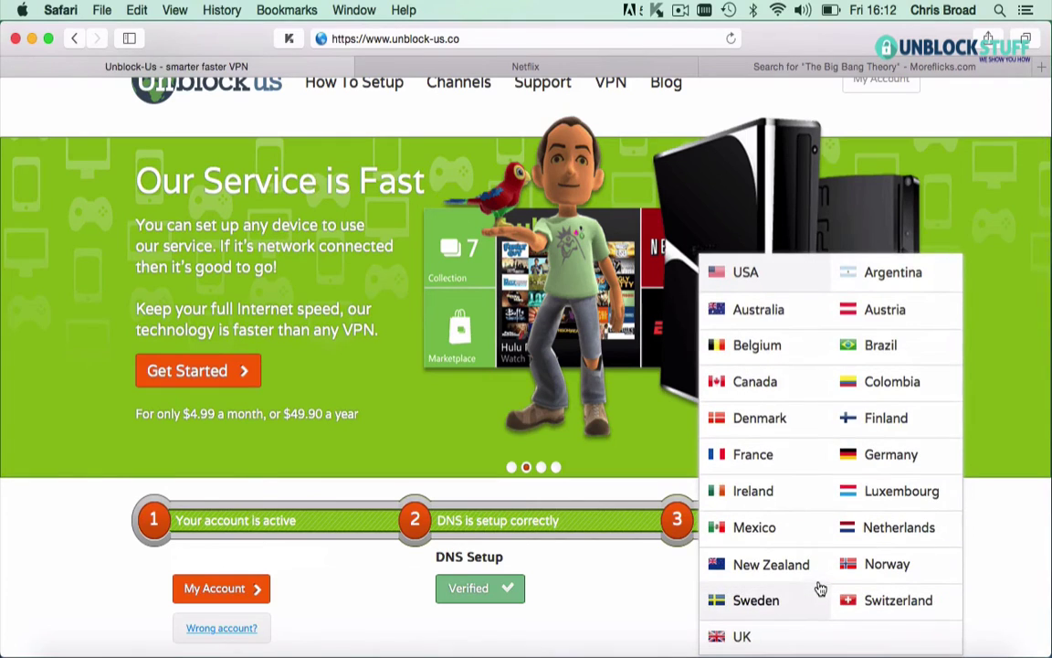
{"action": "left_click", "coordinate": [753, 453]}
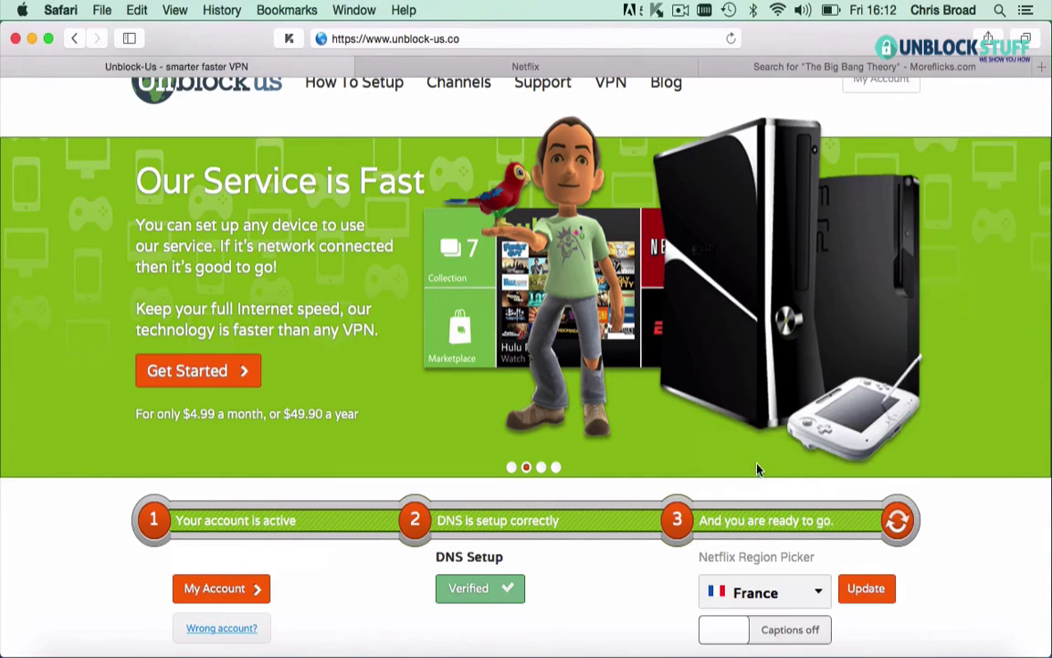
{"action": "left_click", "coordinate": [868, 589]}
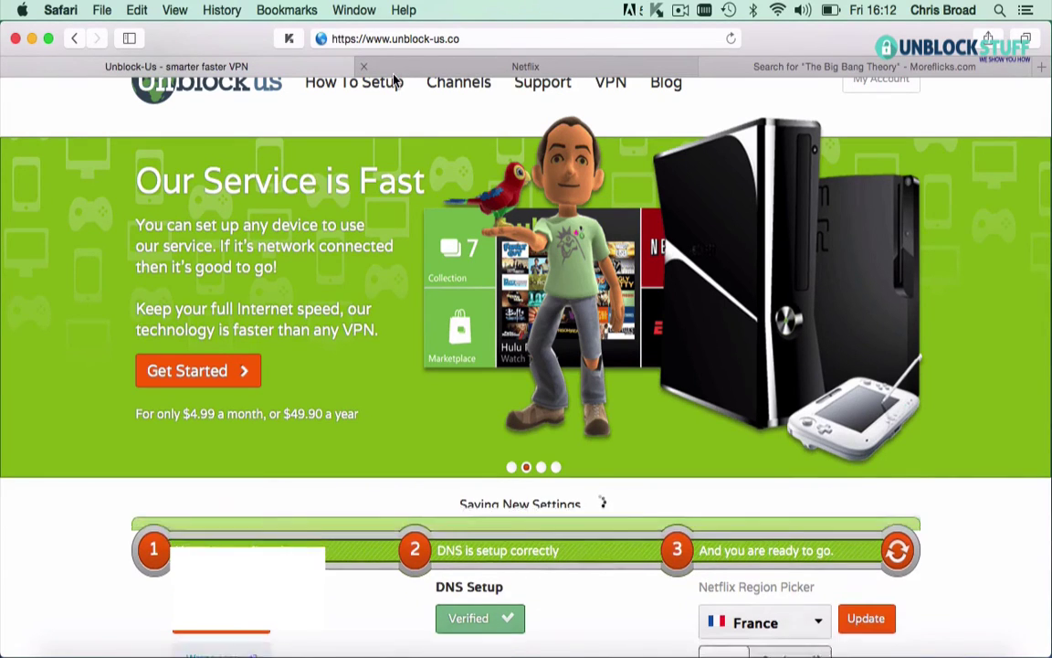
{"action": "left_click", "coordinate": [364, 69]}
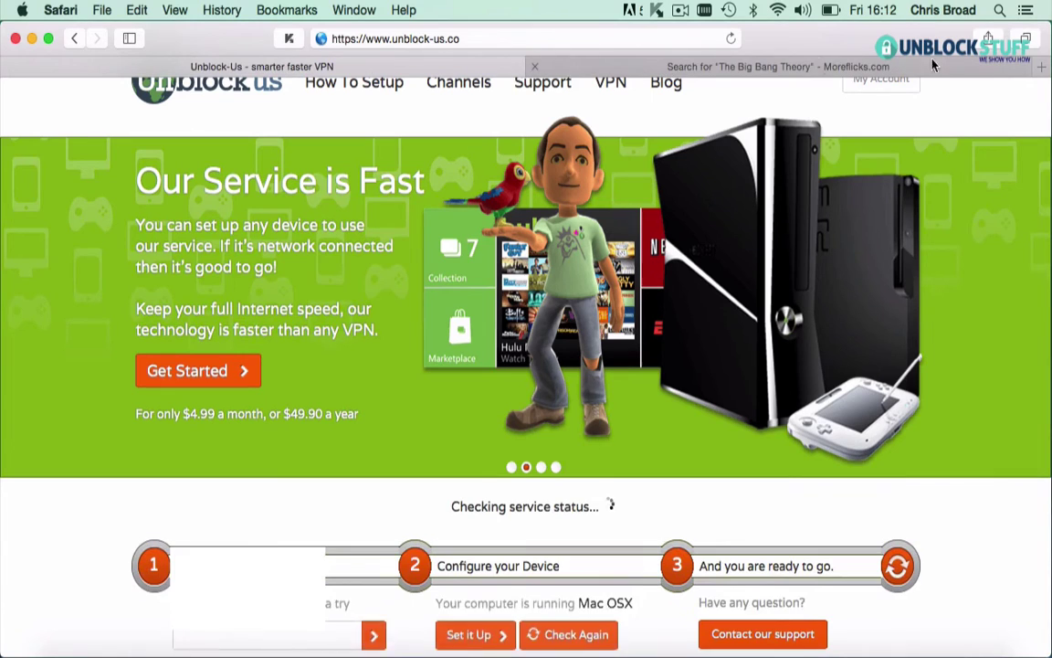
- Load netflix.com in a new Safari tab to check it under the France region
{"action": "left_click", "coordinate": [1045, 72]}
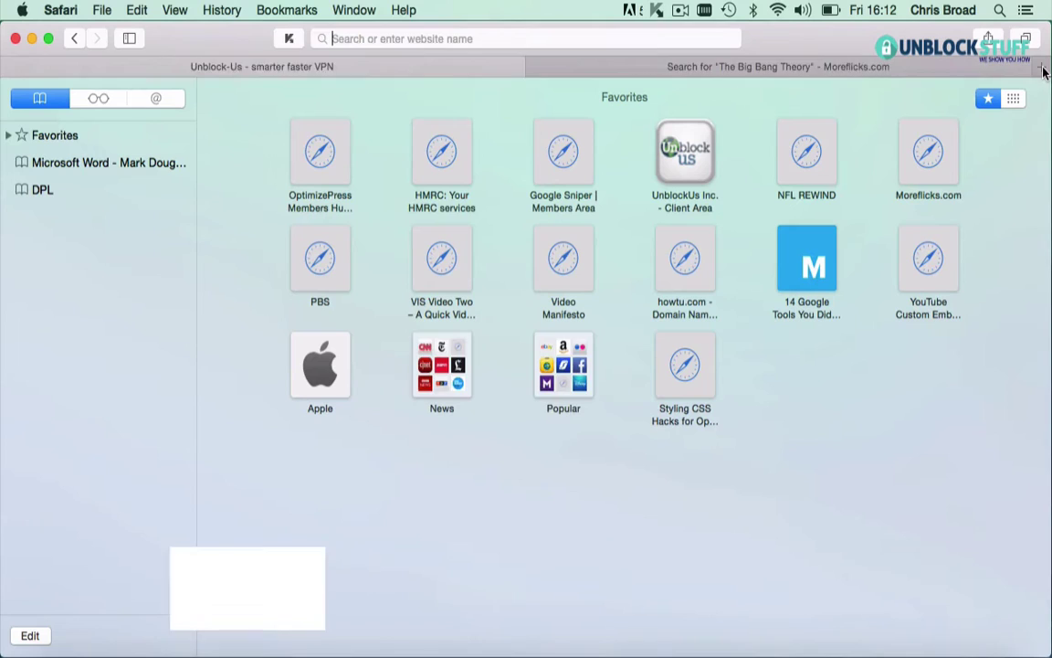
{"action": "type", "text": "netflix"}
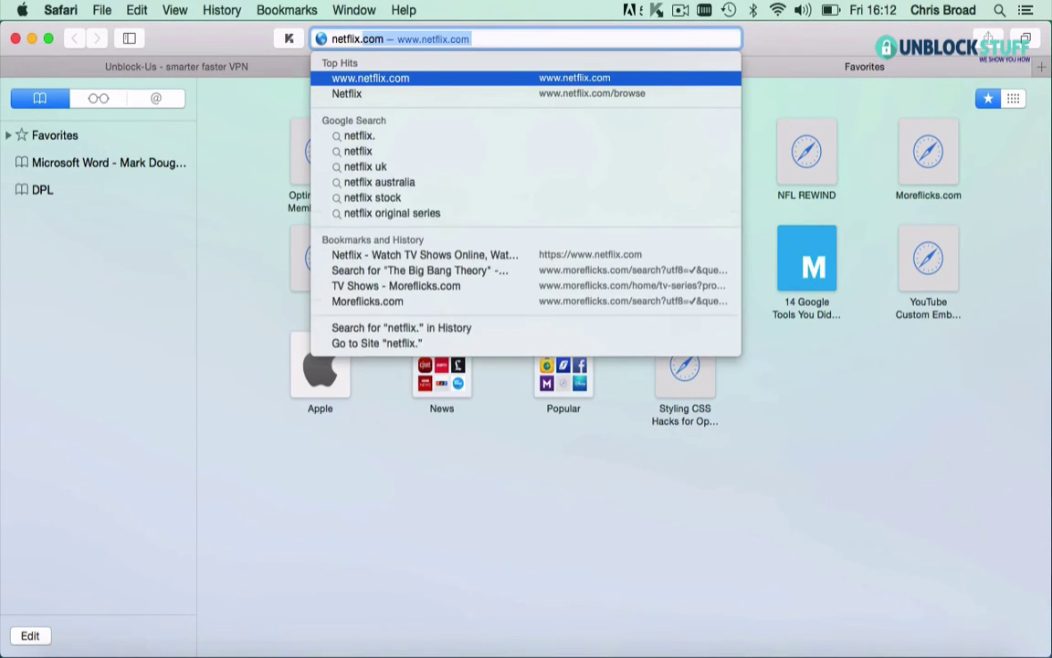
{"action": "type", "text": ".com"}
{"action": "key", "text": "Return"}
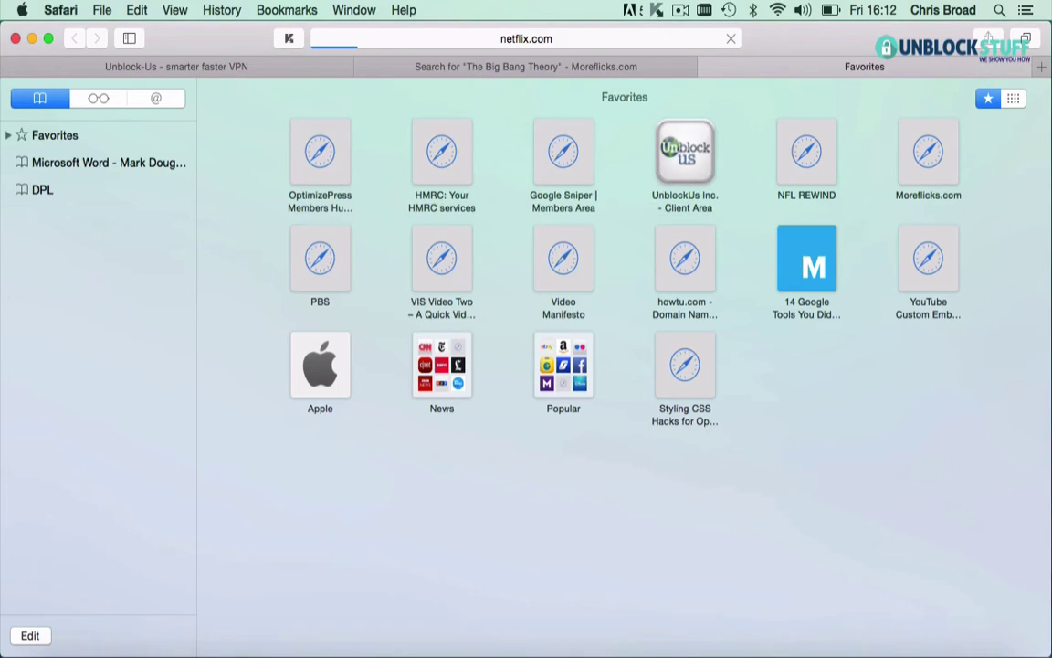